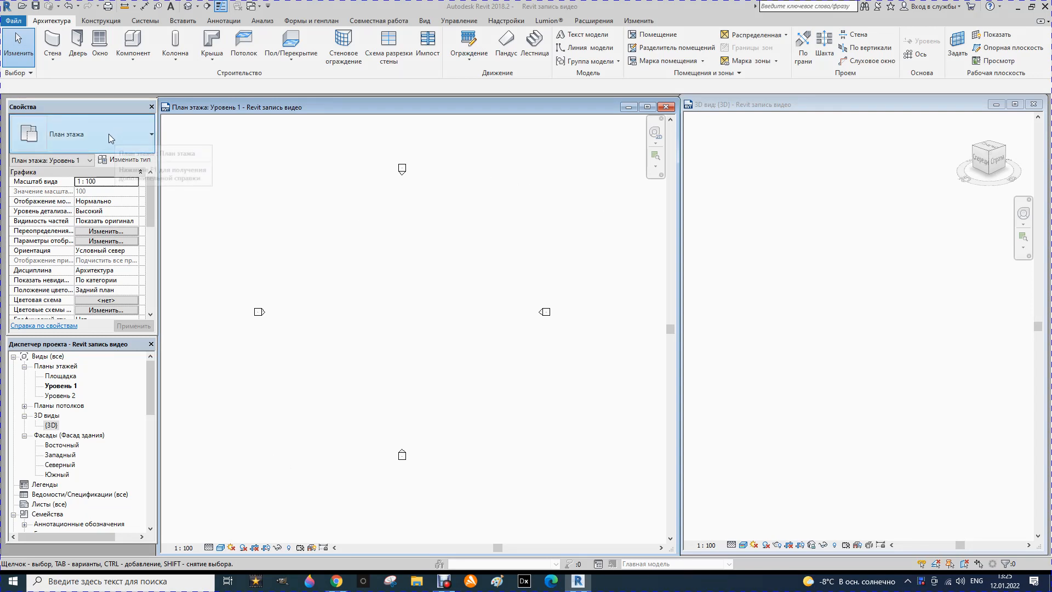
Start an architectural wall using the stacked wall type "Наружный - Кирпич по блоку с металлической обрешеткой".
left_click(52, 57)
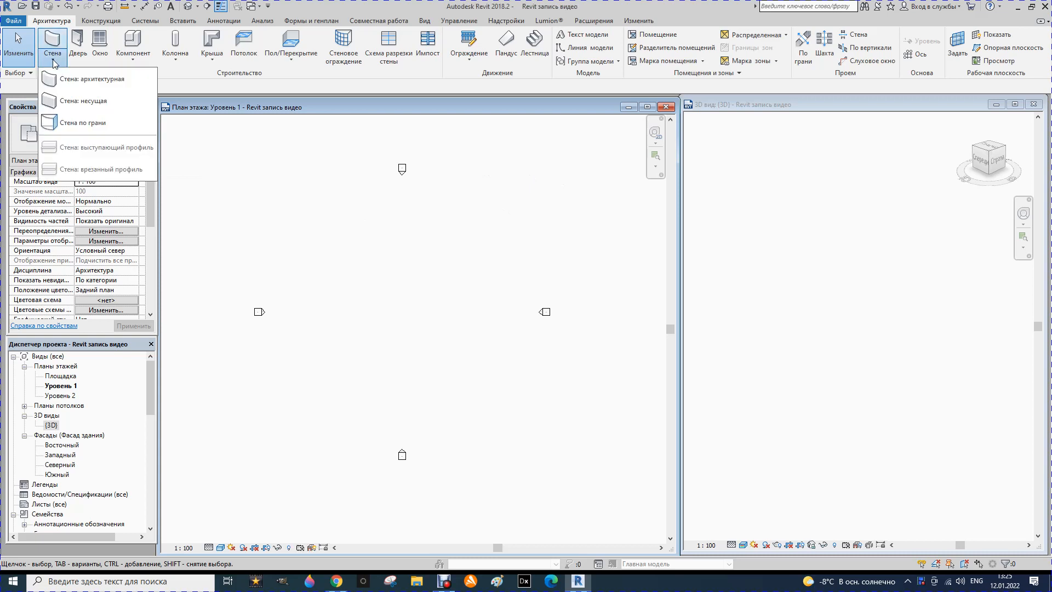
left_click(76, 84)
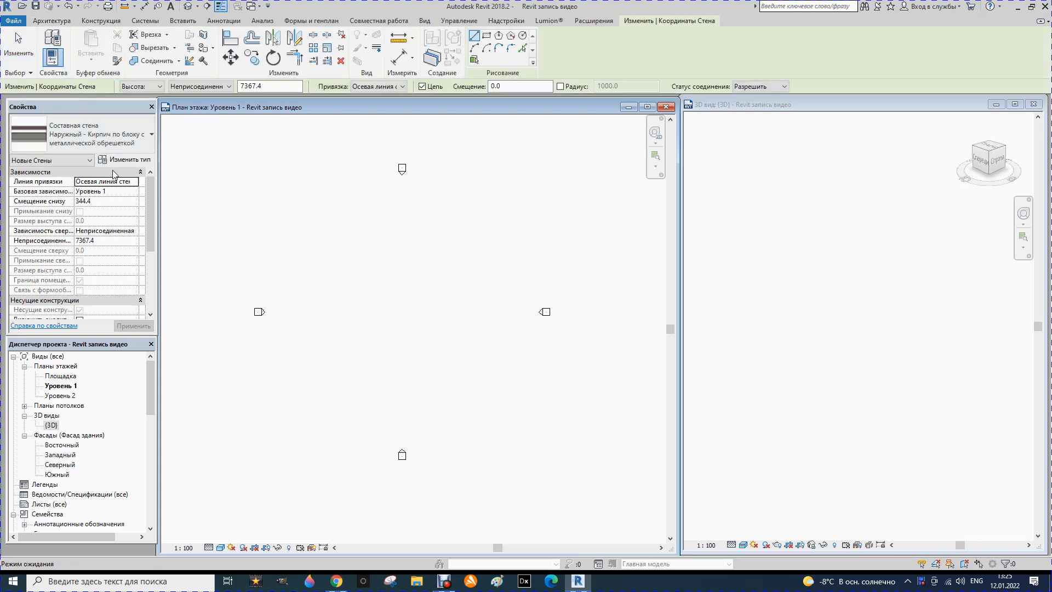
left_click(151, 143)
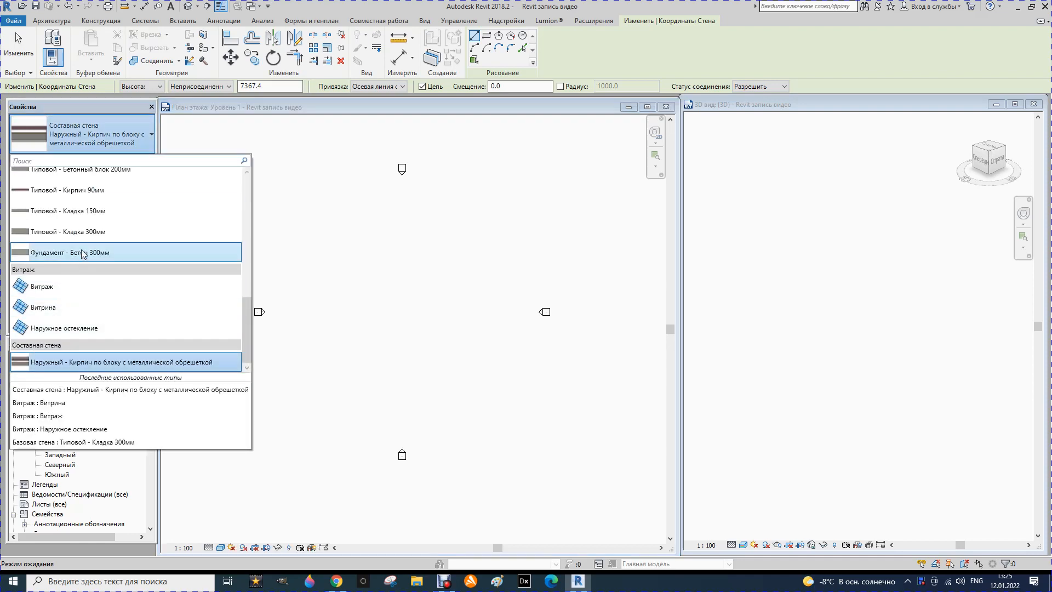
scroll(85, 251, "up", 1)
scroll(84, 251, "up", 3)
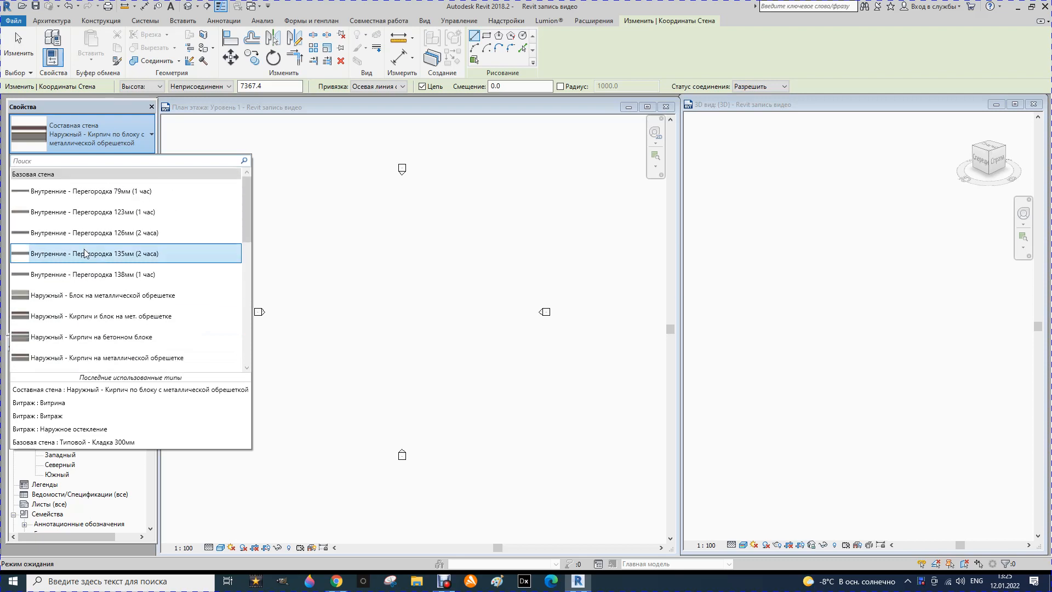
scroll(85, 258, "down", 1)
scroll(83, 258, "down", 6)
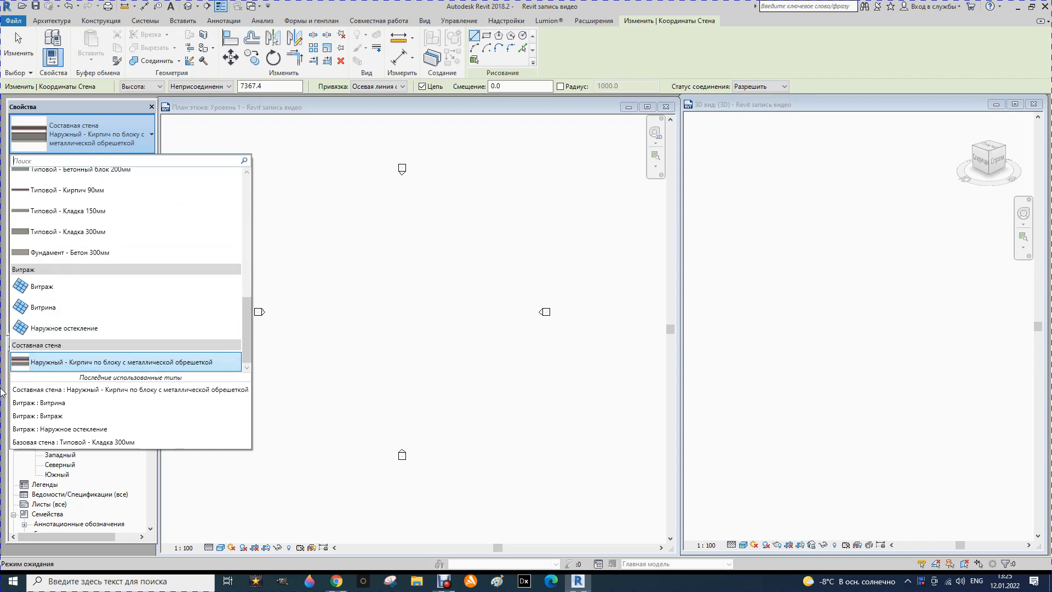
left_click(95, 366)
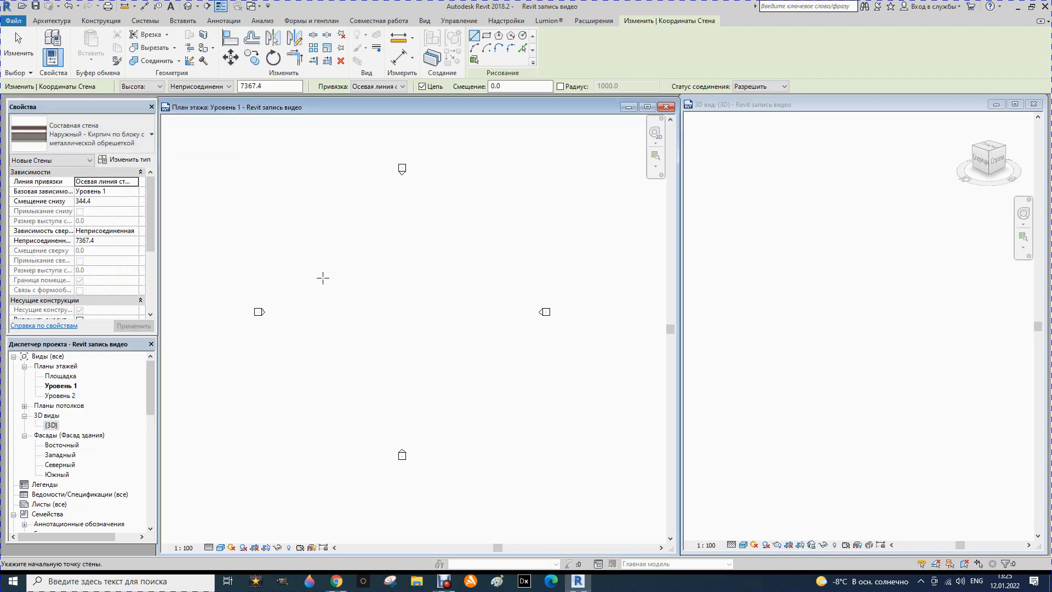
Draw one straight horizontal stacked wall across the middle of the Уровень 1 plan, between the west and east elevation markers.
left_click(309, 305)
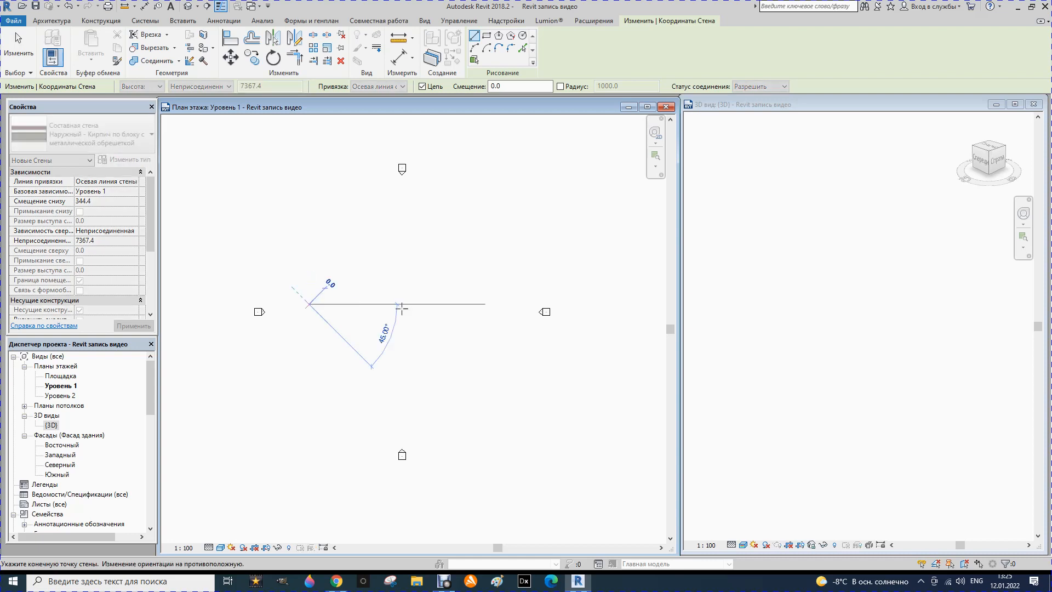
left_click(482, 305)
key("Escape")
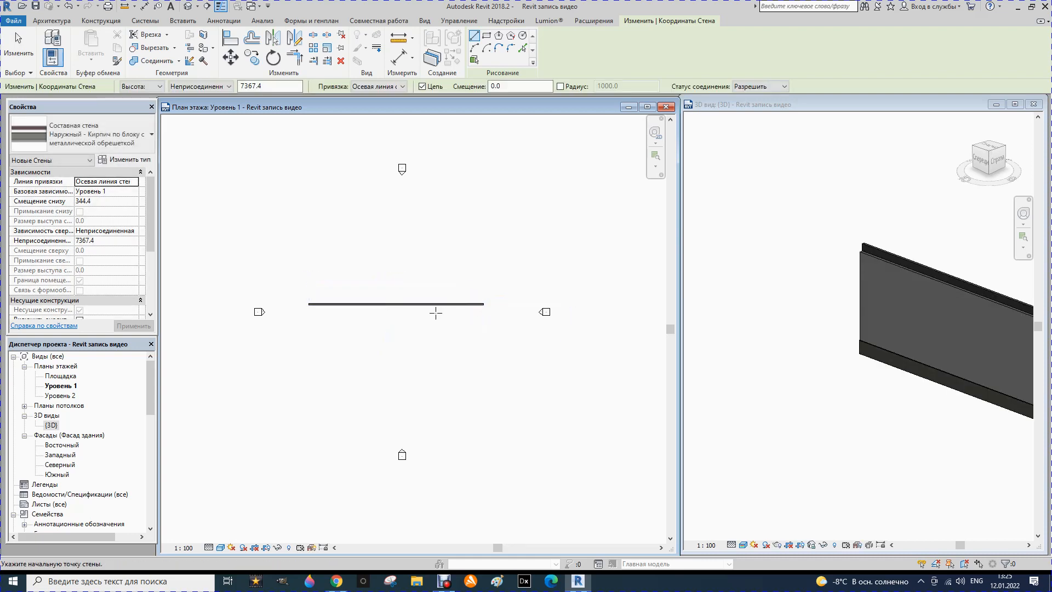
key("Escape")
scroll(706, 305, "down", 2)
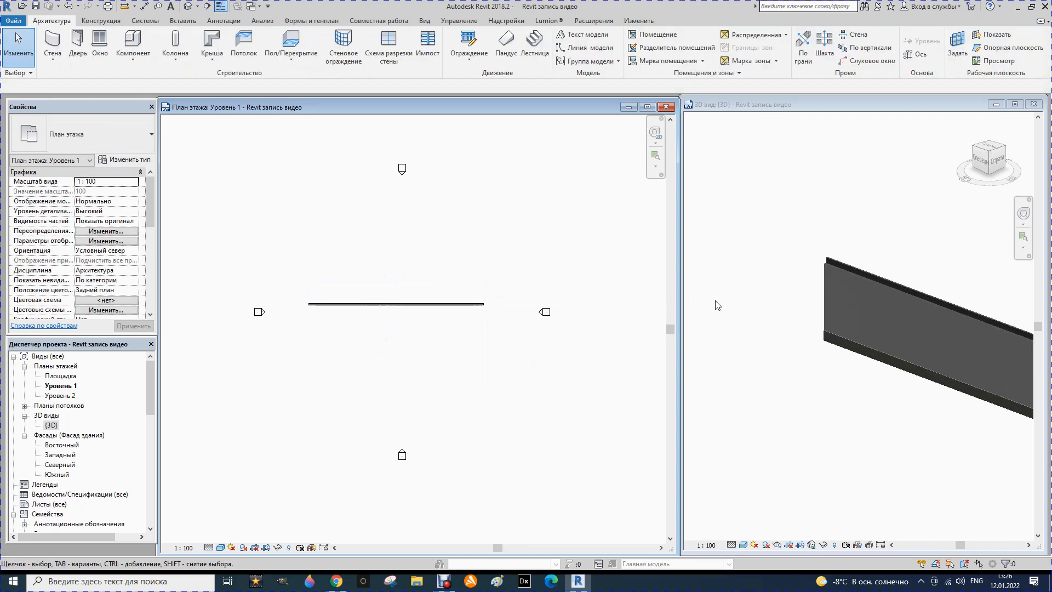
Flip the orientation of the stacked wall so its brick face points the opposite way.
left_click(385, 304)
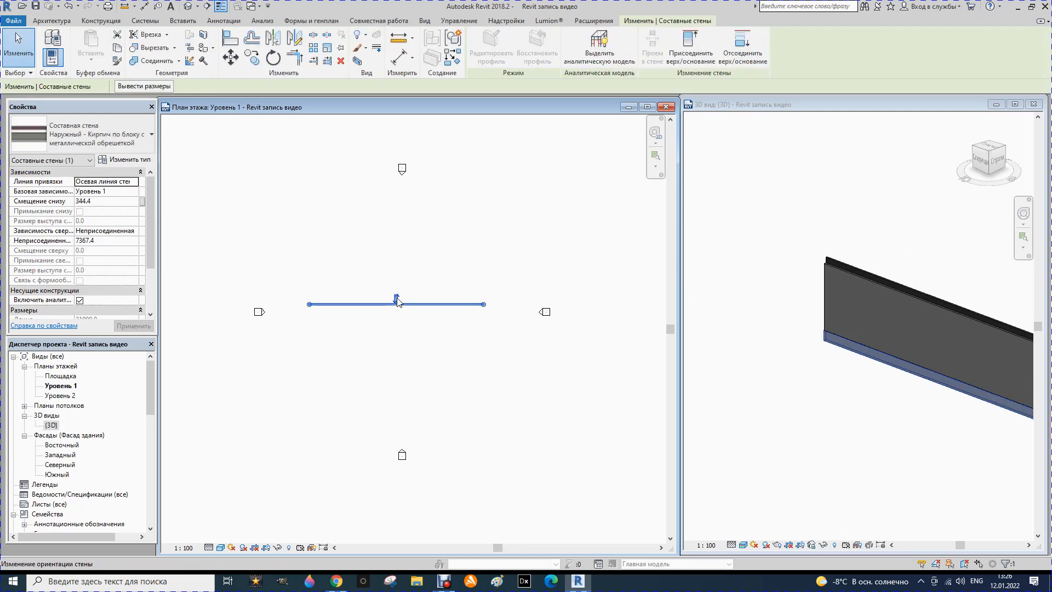
key("Escape")
scroll(965, 376, "up", 2)
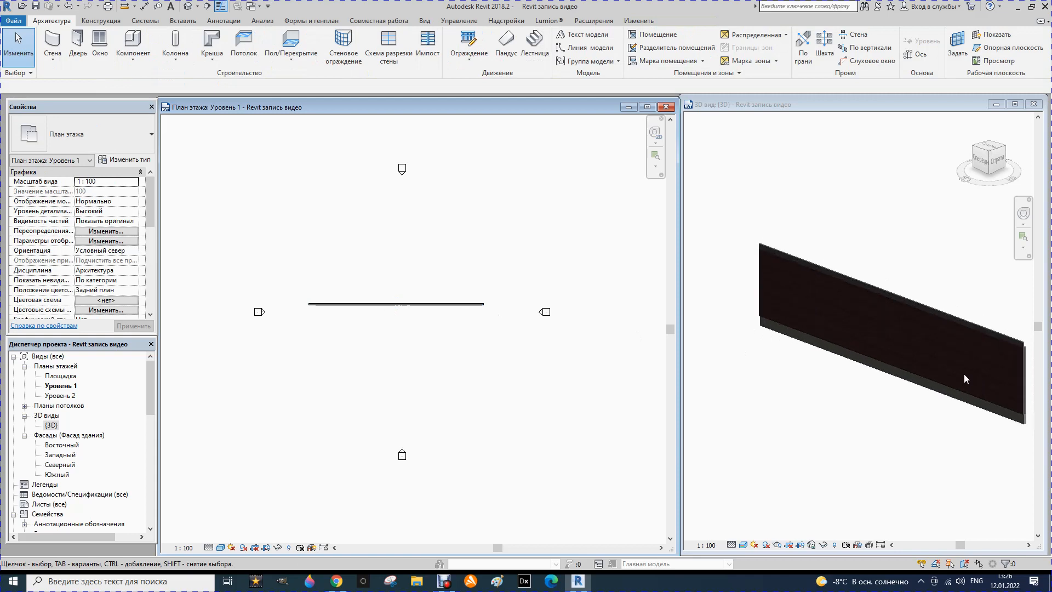
scroll(955, 378, "up", 2)
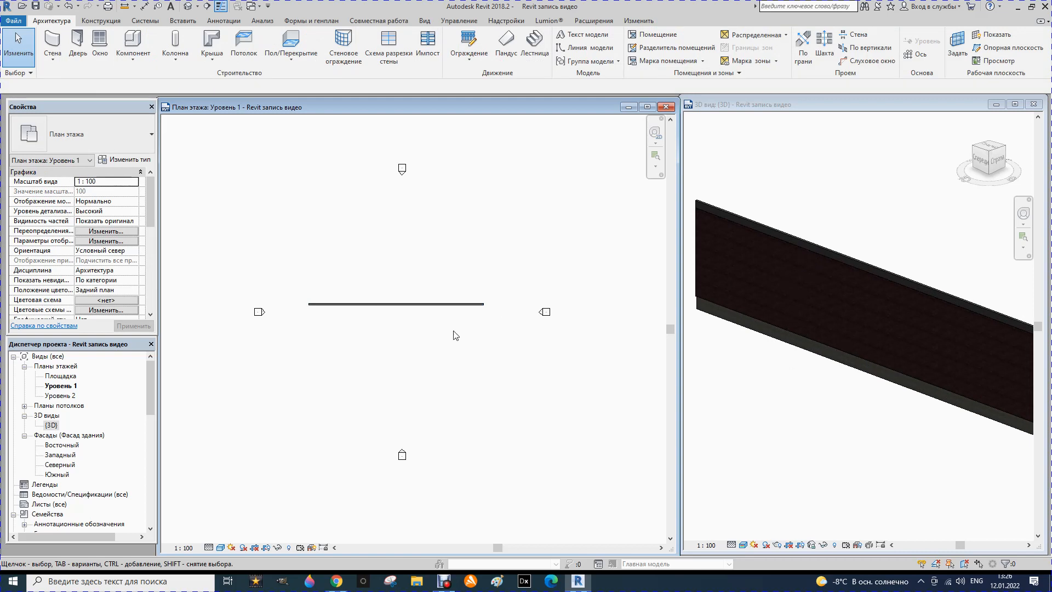
Open the assembly structure of the placed wall's type and highlight its brick and foundation components in the section preview.
left_click(373, 305)
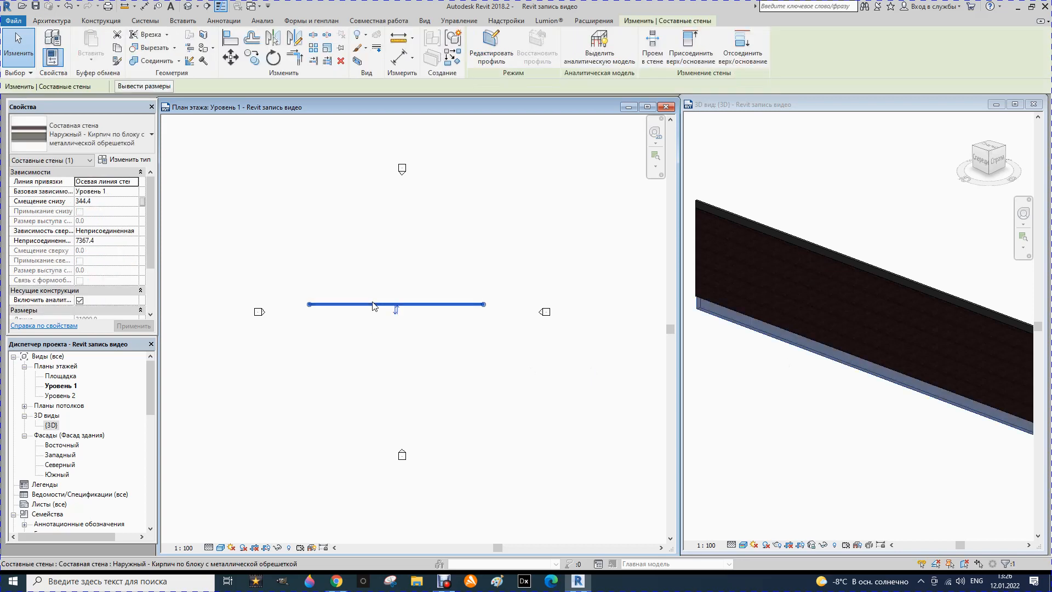
left_click(130, 160)
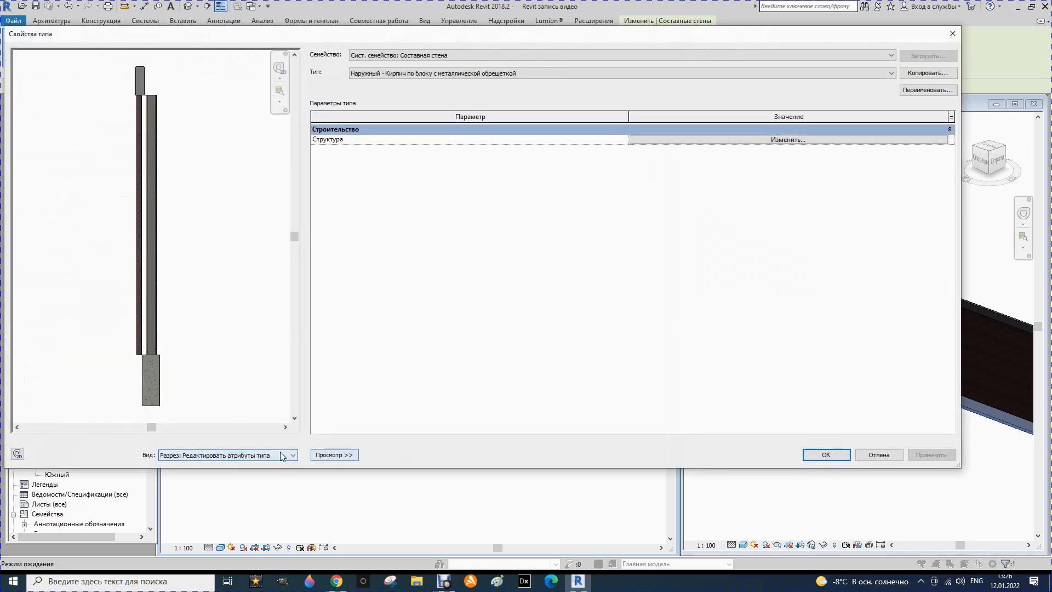
left_click_drag(559, 38, 605, 52)
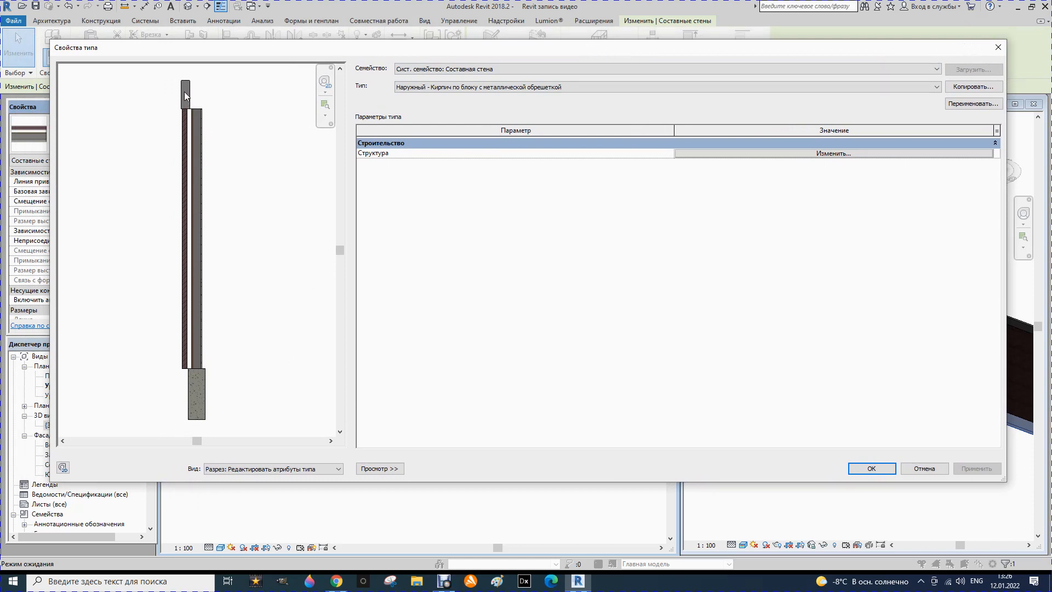
left_click(833, 154)
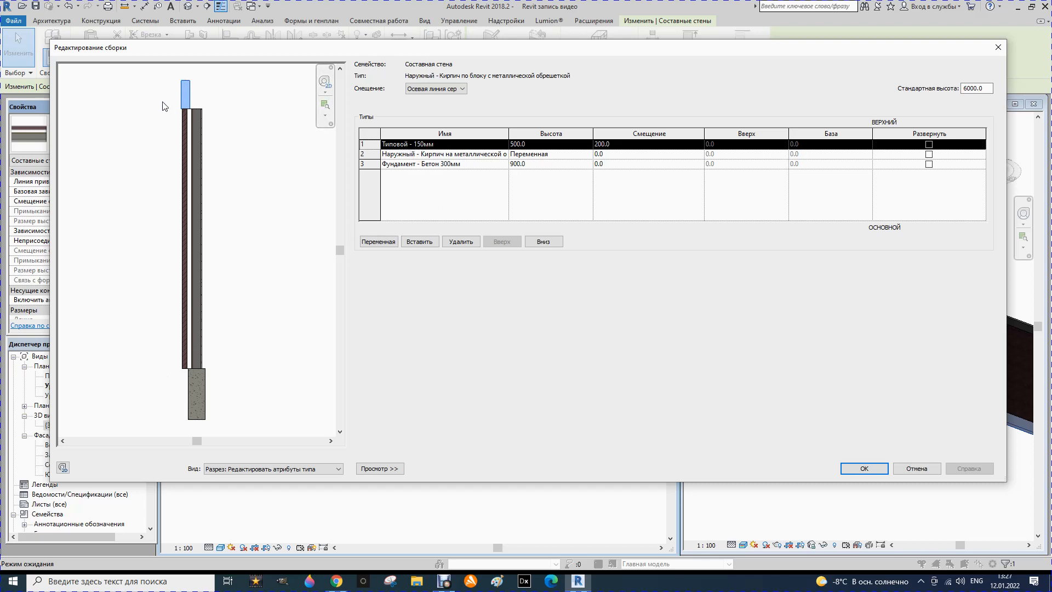
left_click(449, 159)
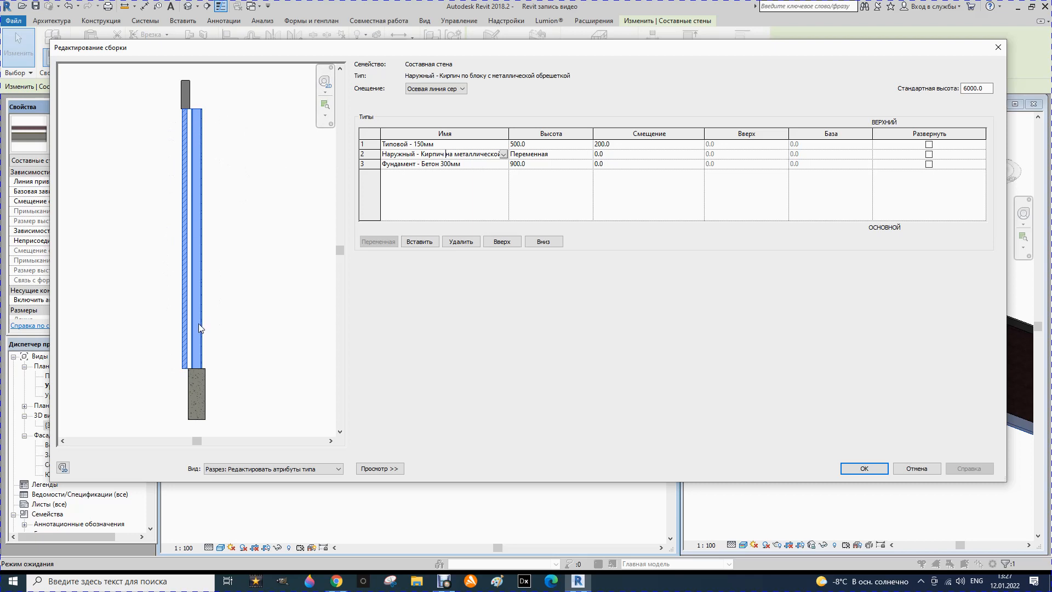
left_click(408, 166)
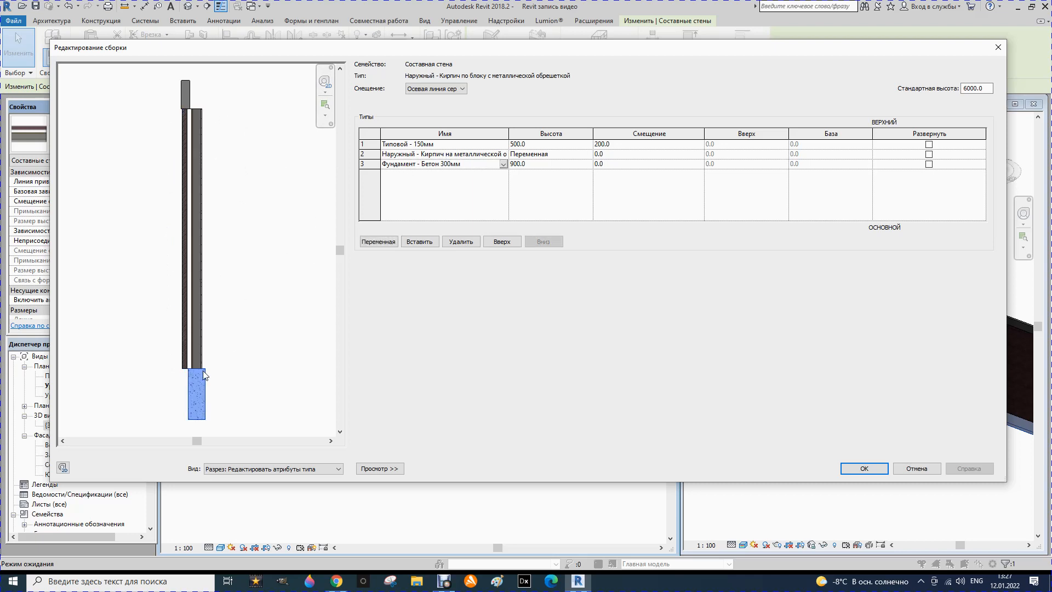
left_click(524, 178)
Set the height of the "Типовой - 150мм" component to 200 and of "Фундамент - Бетон 300мм" to 1000.
left_click(553, 143)
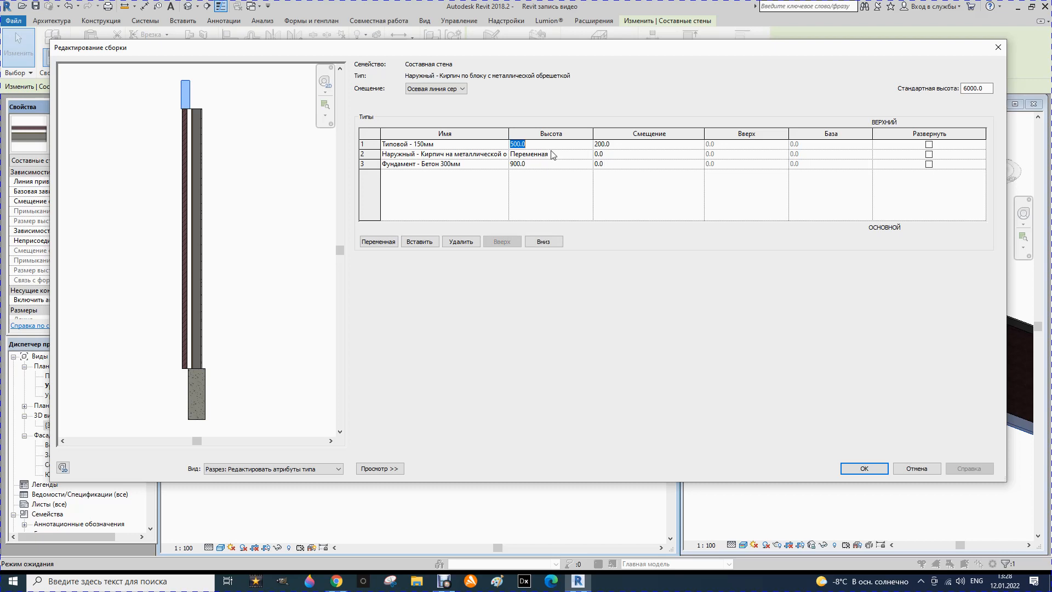
type("200")
key("Return")
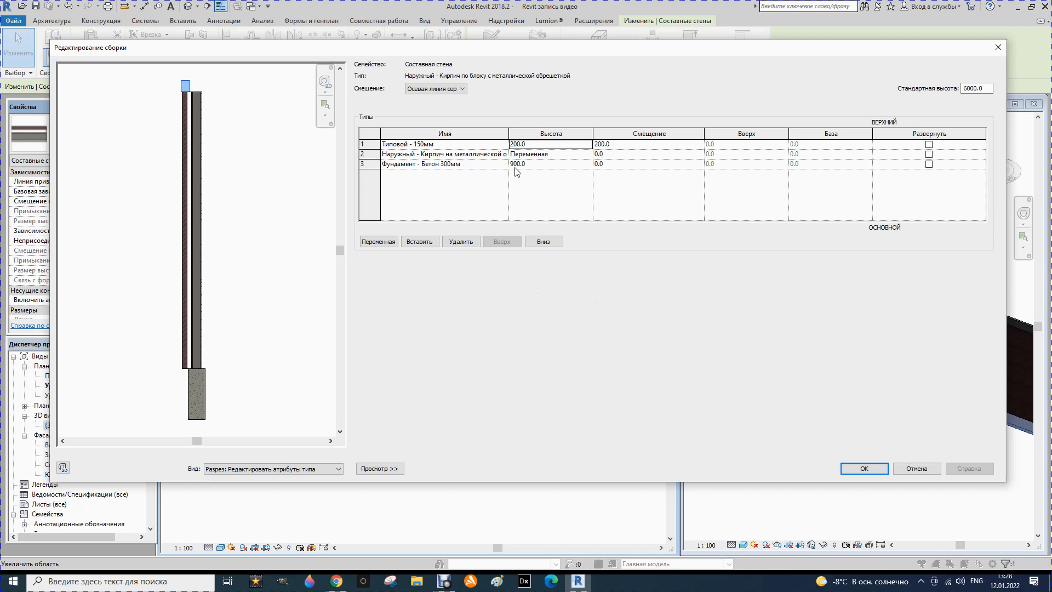
left_click(540, 166)
type("10")
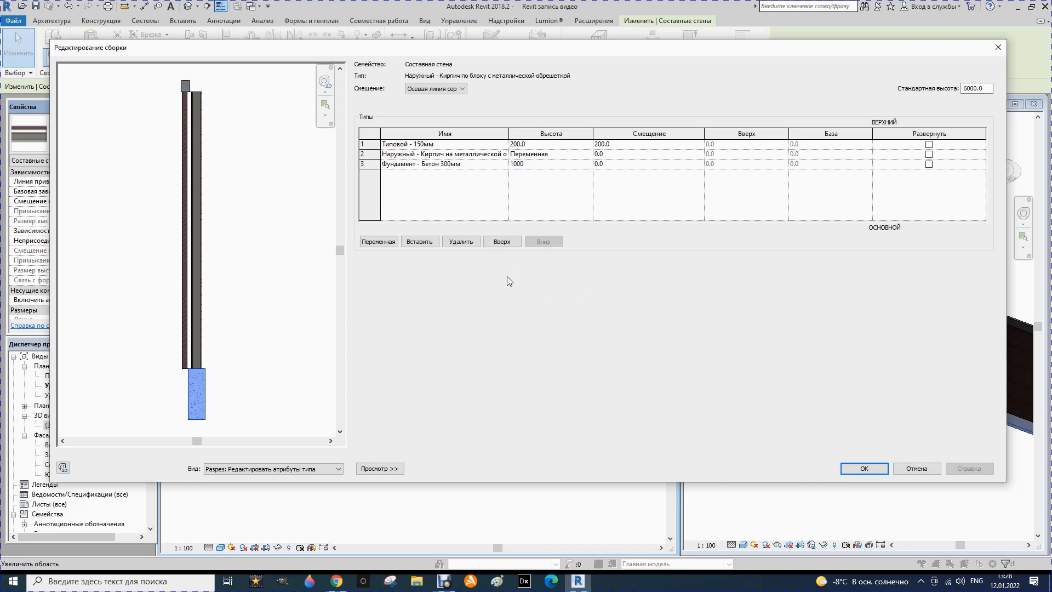
key("Return")
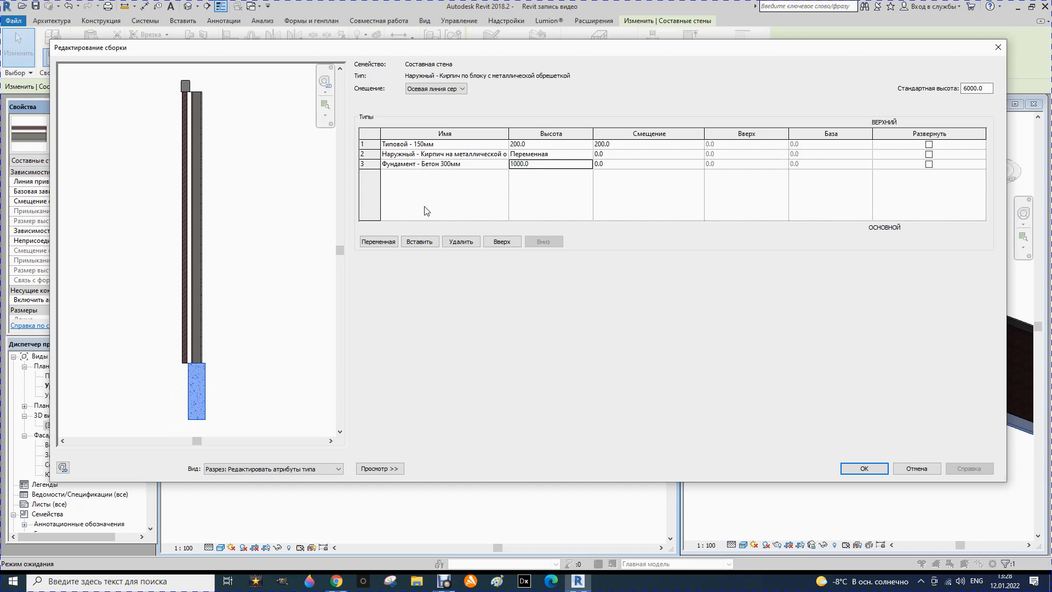
Examine the wall types available for the foundation component of the assembly.
double_click(505, 165)
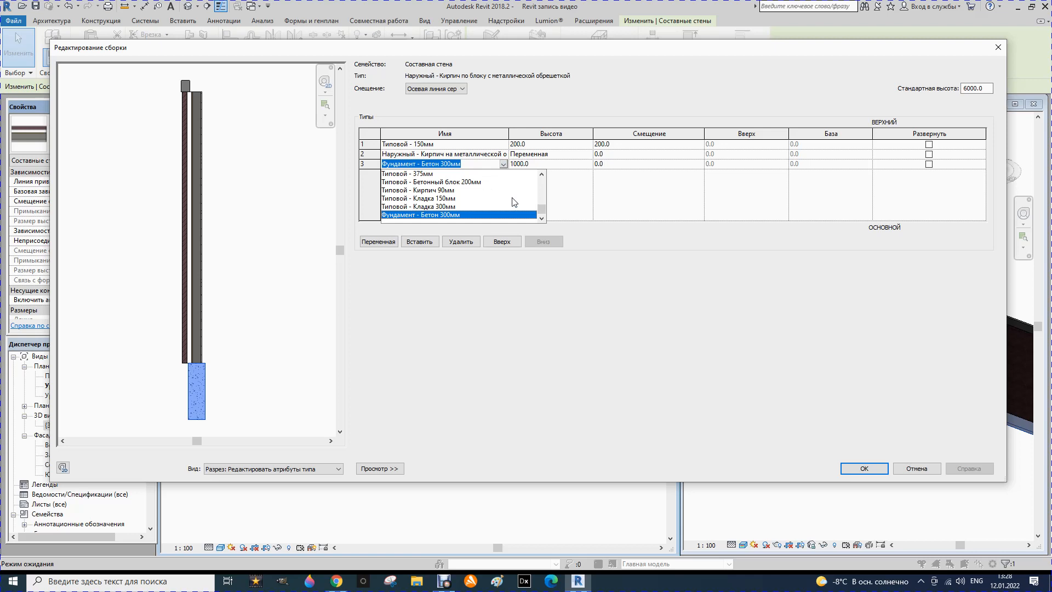
scroll(514, 202, "up", 1)
scroll(477, 210, "up", 1)
scroll(476, 210, "up", 2)
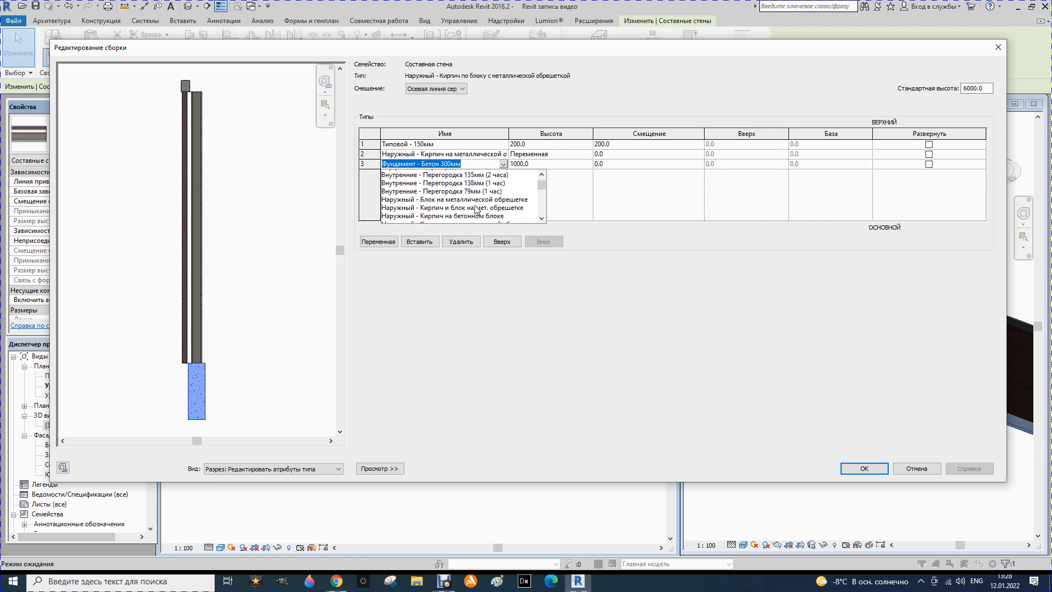
scroll(466, 200, "down", 5)
scroll(459, 199, "down", 1)
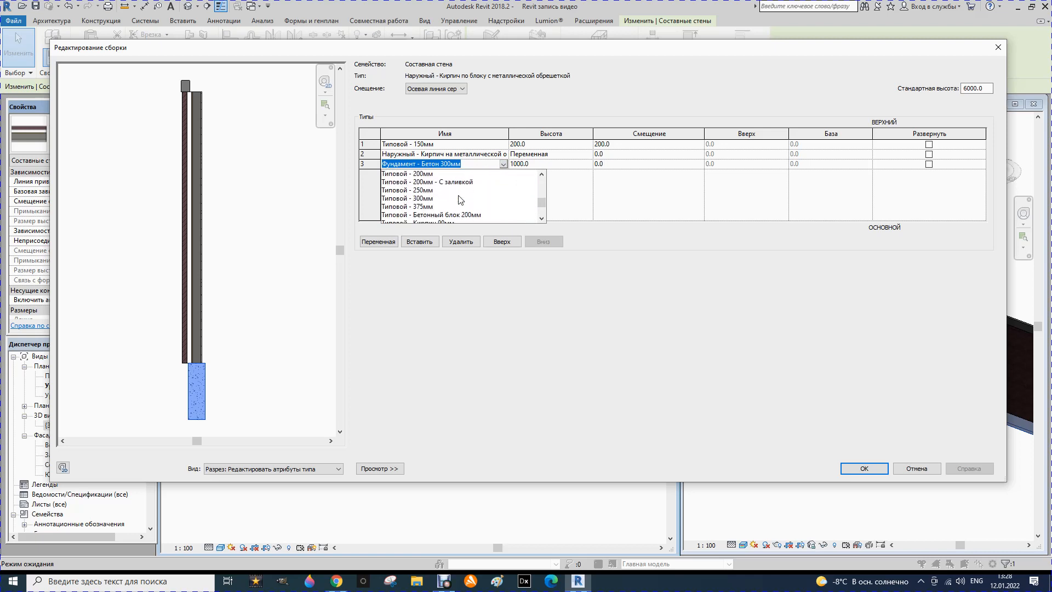
scroll(459, 199, "down", 2)
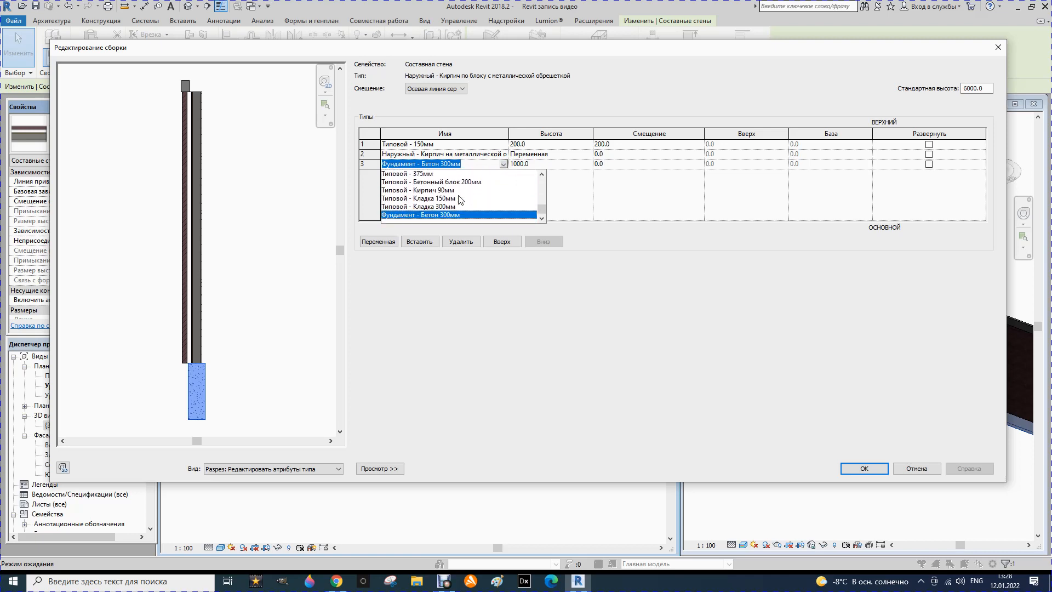
scroll(452, 218, "up", 3)
scroll(453, 219, "up", 3)
scroll(458, 202, "down", 6)
Accept the edited assembly structure and apply the type properties to the stacked wall.
left_click(862, 471)
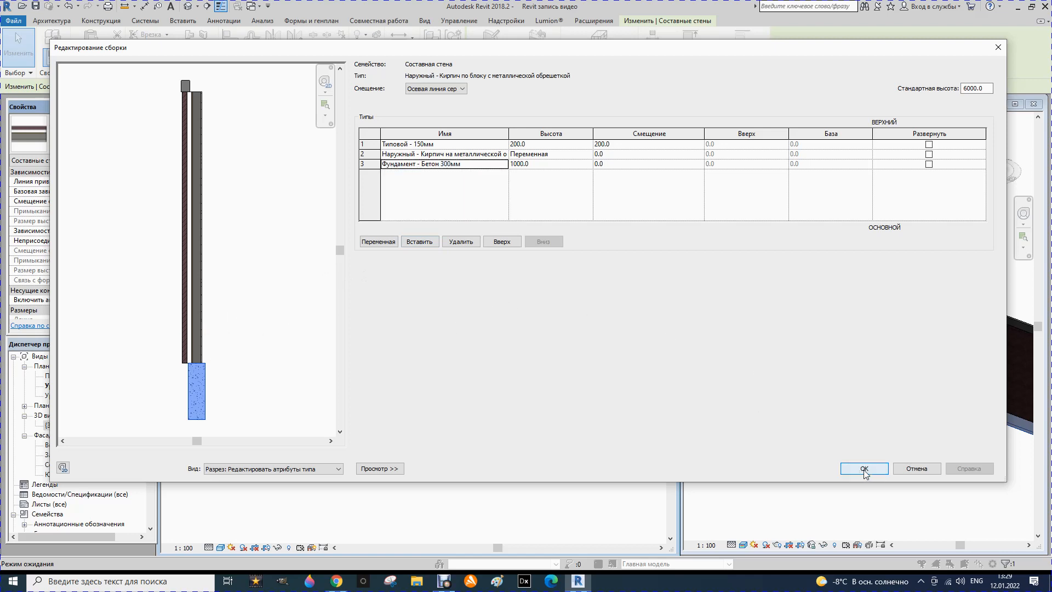
left_click(862, 470)
left_click(864, 461)
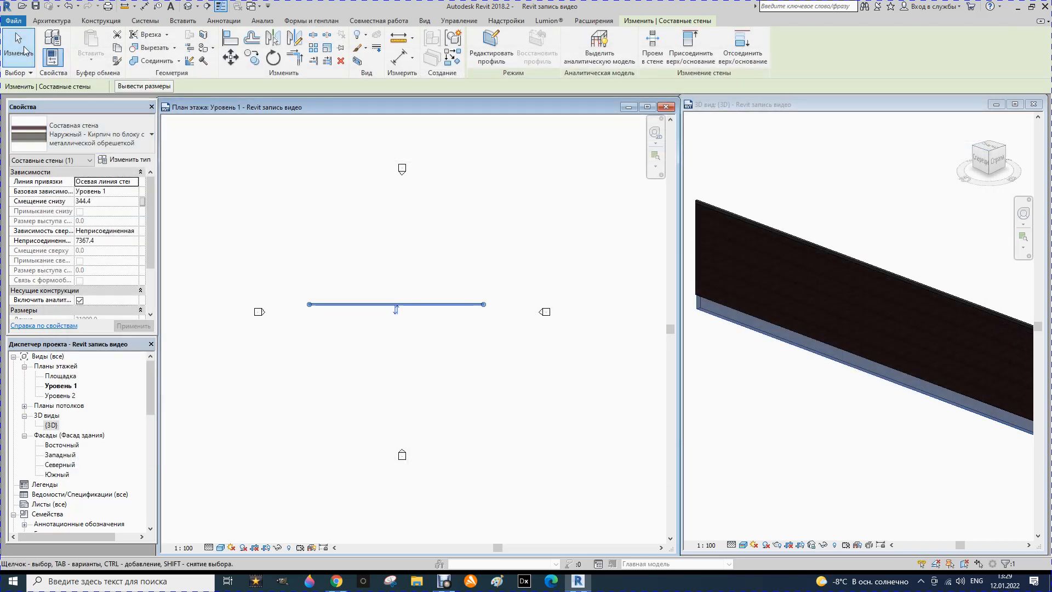
Try to duplicate the stacked wall type under a new name for a new architectural wall.
left_click(52, 21)
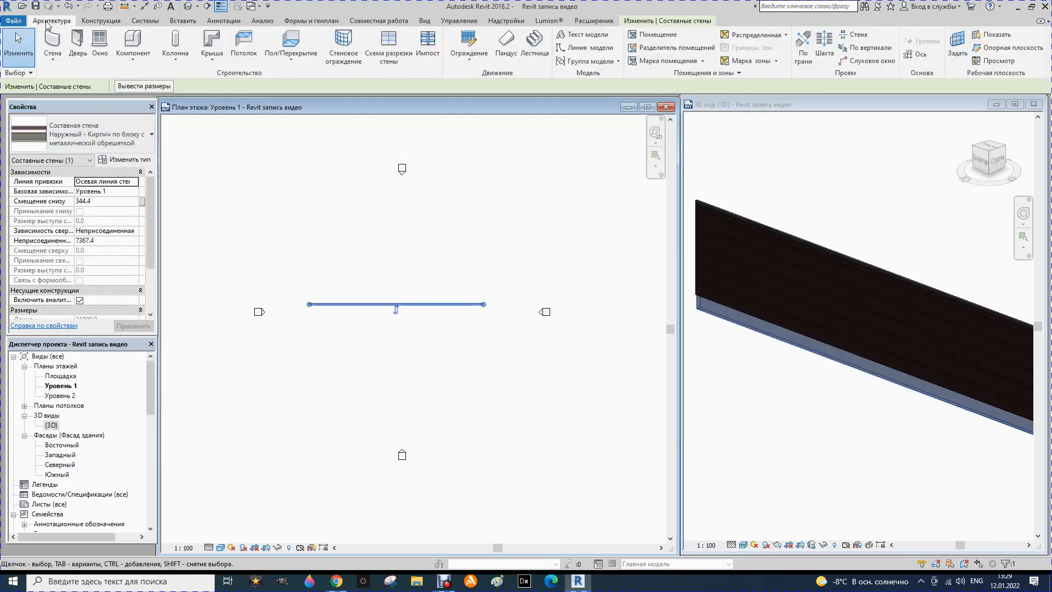
left_click(63, 64)
left_click(103, 76)
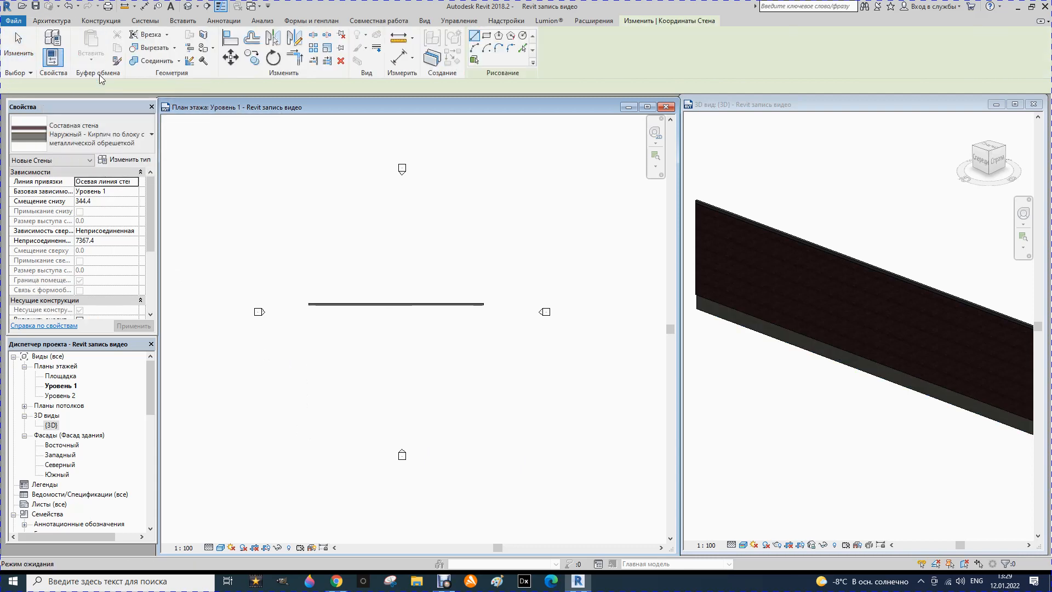
left_click(130, 160)
left_click(975, 87)
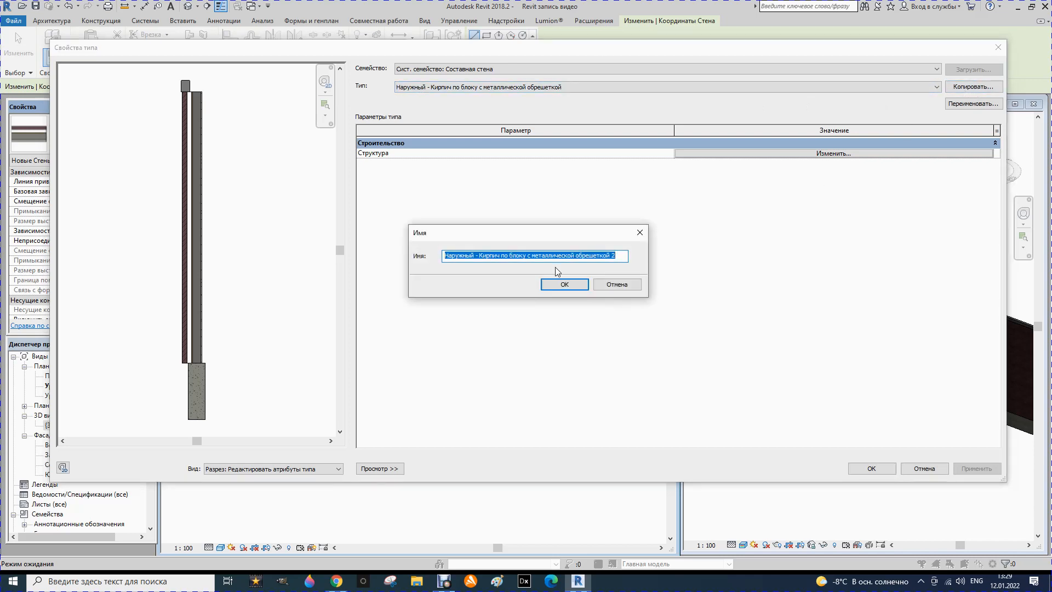
type("Aey")
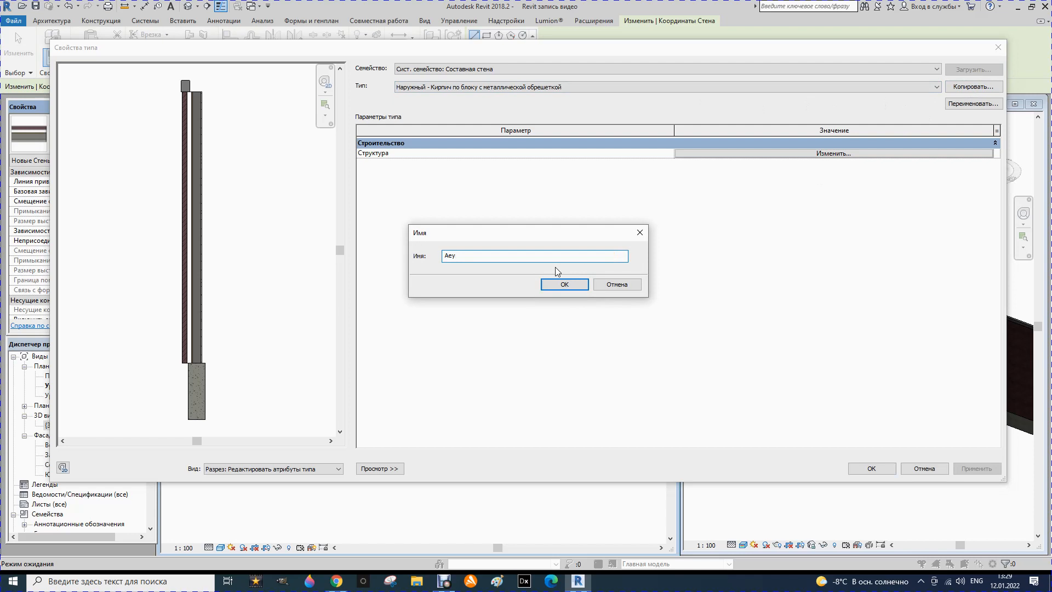
key("BackSpace")
key("BackSpace")
key("BackSpace")
left_click(608, 284)
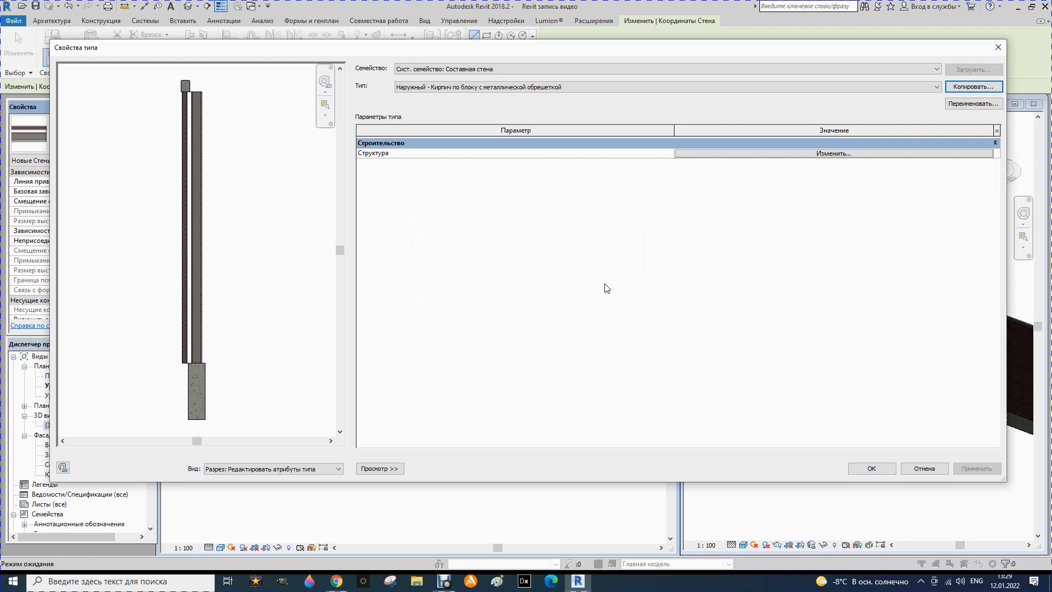
left_click(998, 48)
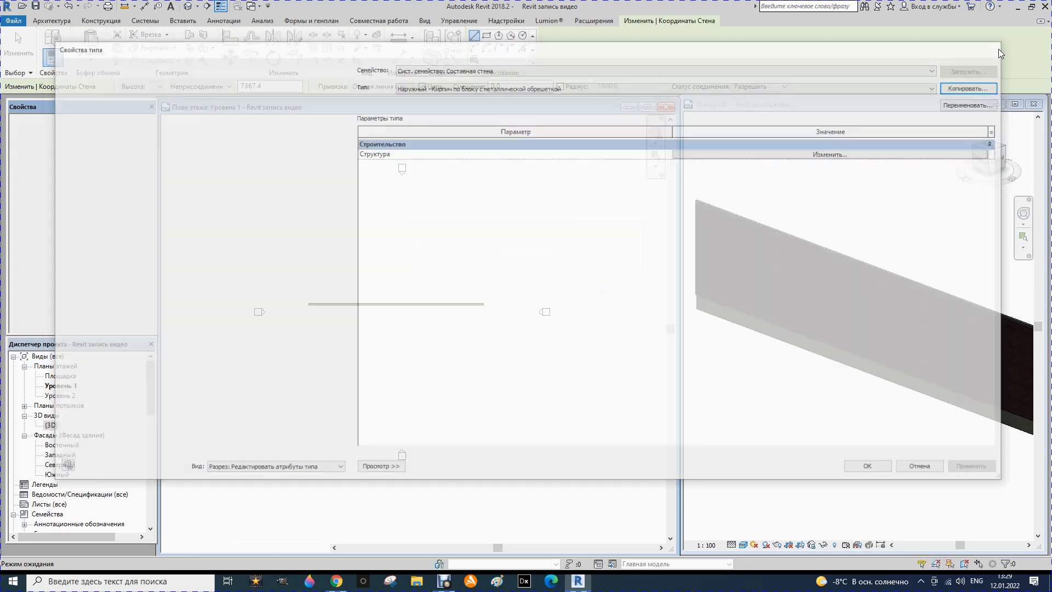
Start an architectural wall and choose the basic wall type "Фундамент - Бетон 300мм" for it.
left_click(51, 20)
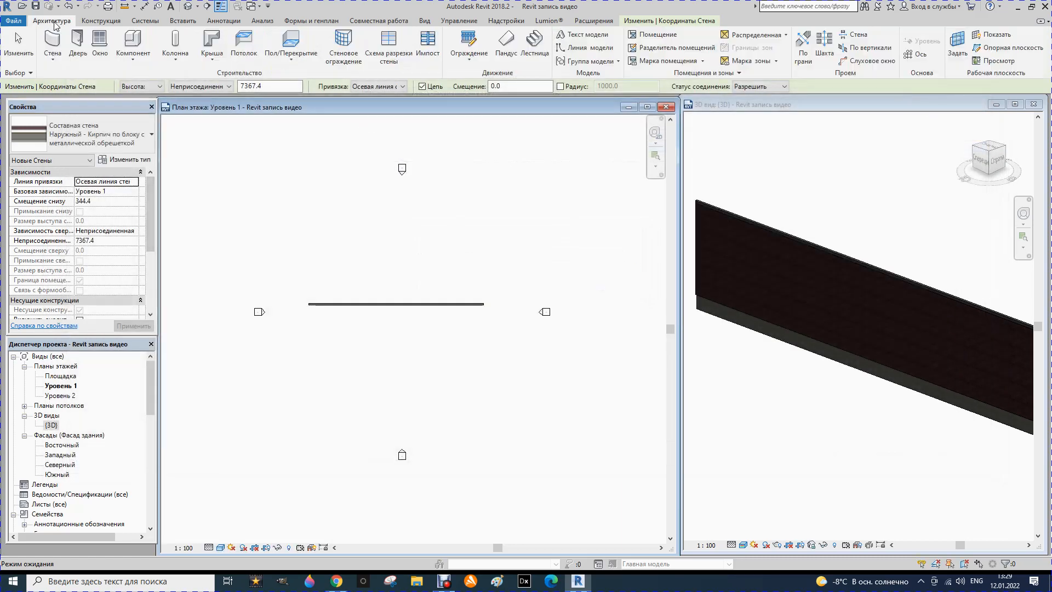
left_click(52, 63)
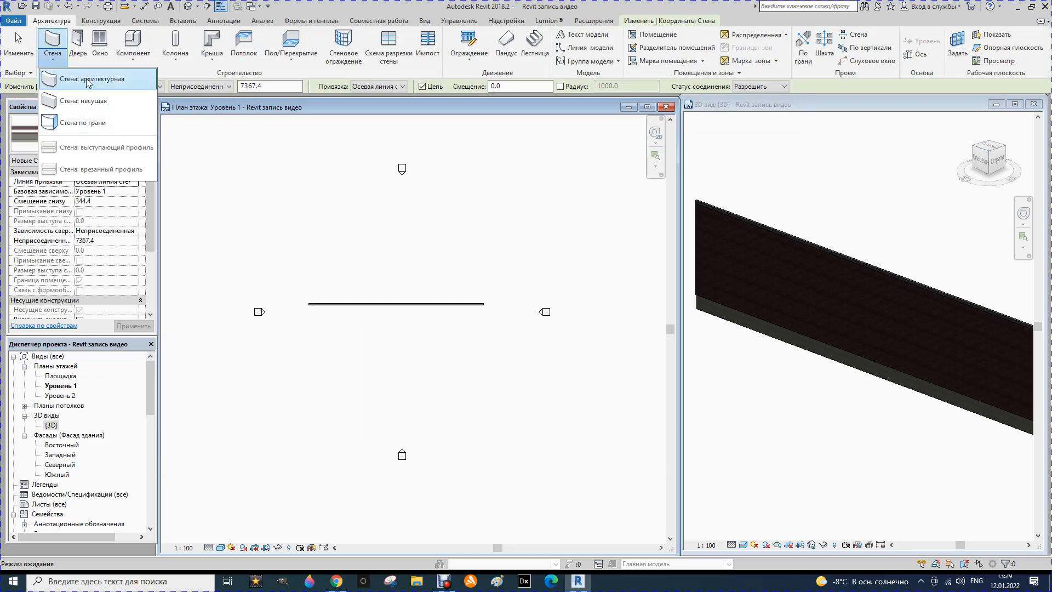
left_click(86, 81)
left_click(52, 60)
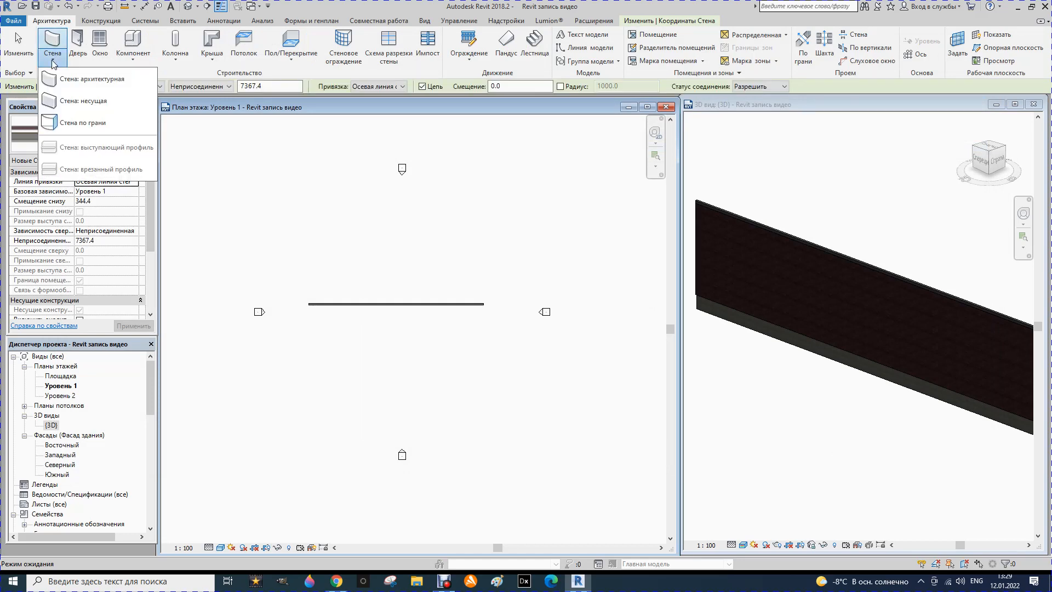
left_click(82, 83)
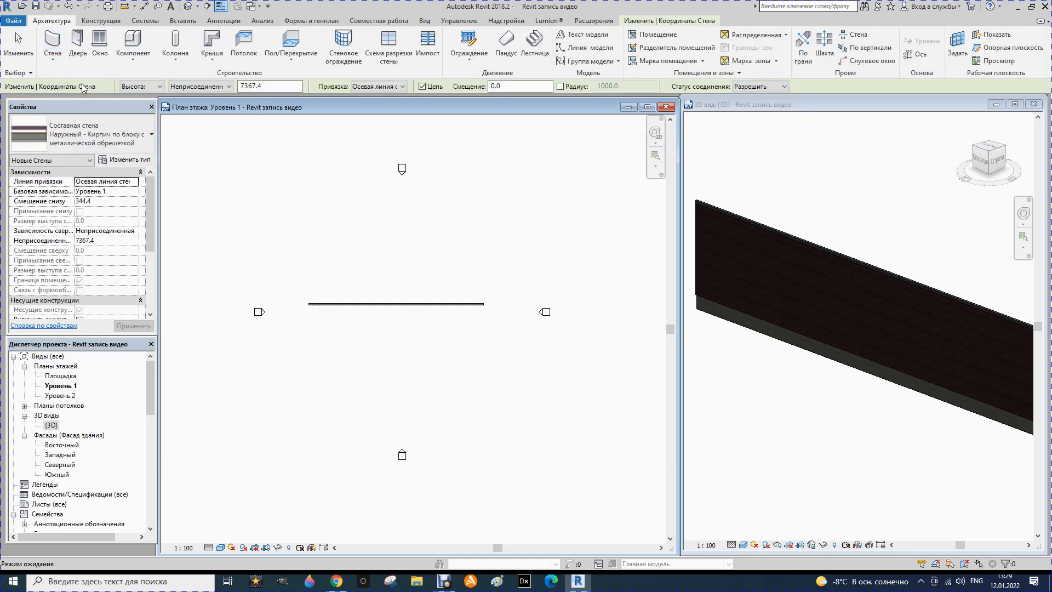
left_click(150, 137)
scroll(89, 256, "up", 1)
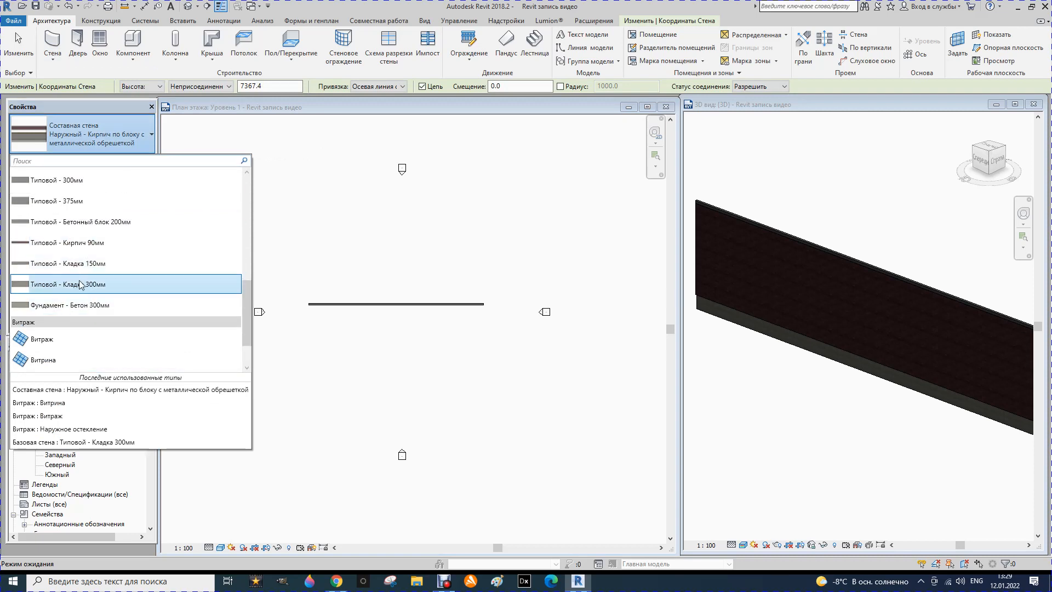
left_click(74, 306)
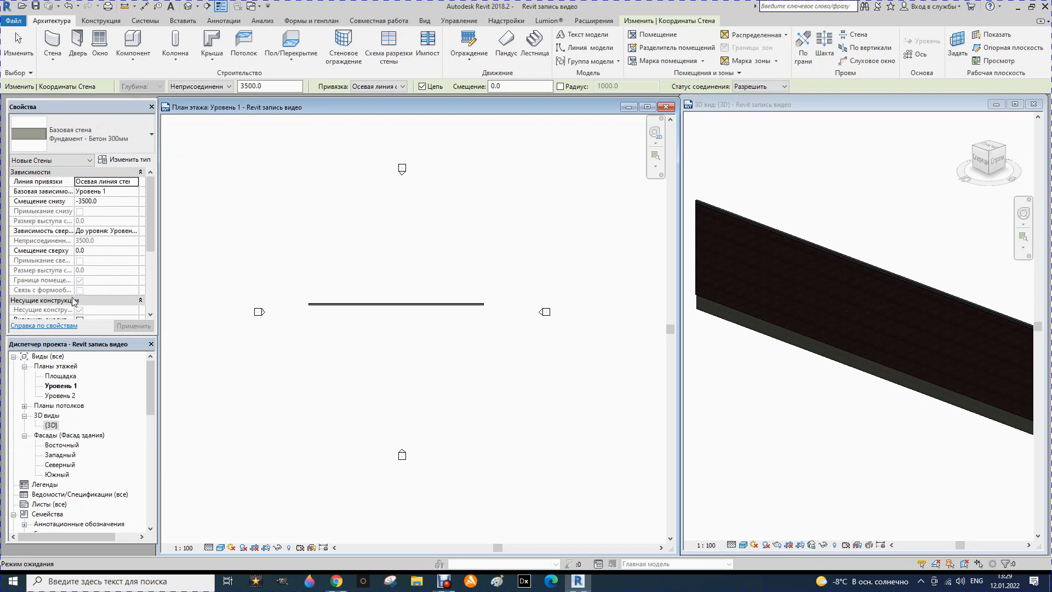
Review the layer structure of the foundation wall type and duplicate the type as "Фундамент - Бетон 600мм 2".
left_click(125, 161)
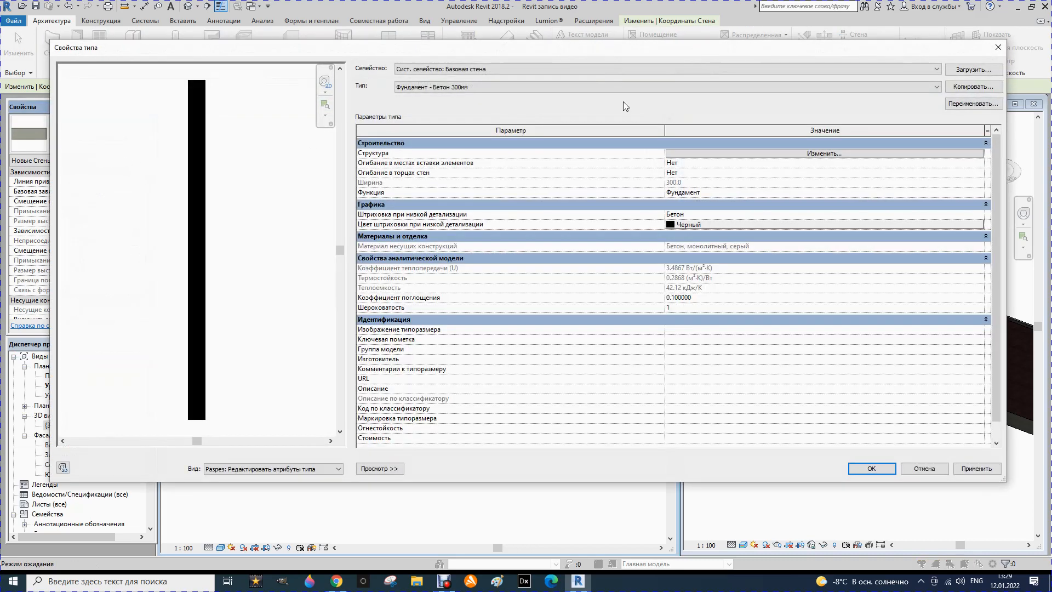
left_click(826, 154)
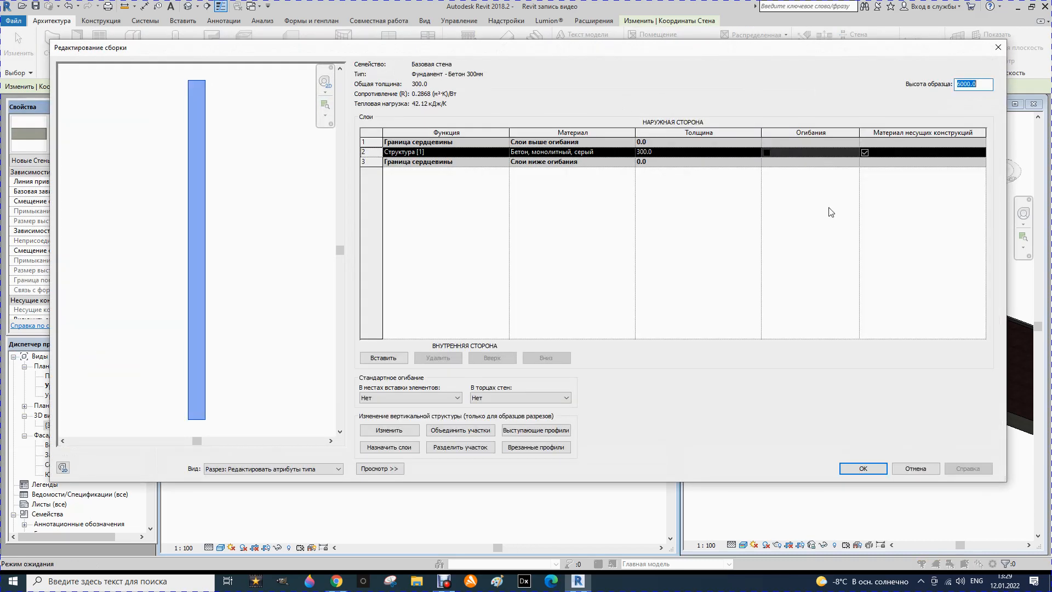
left_click(866, 469)
left_click(872, 468)
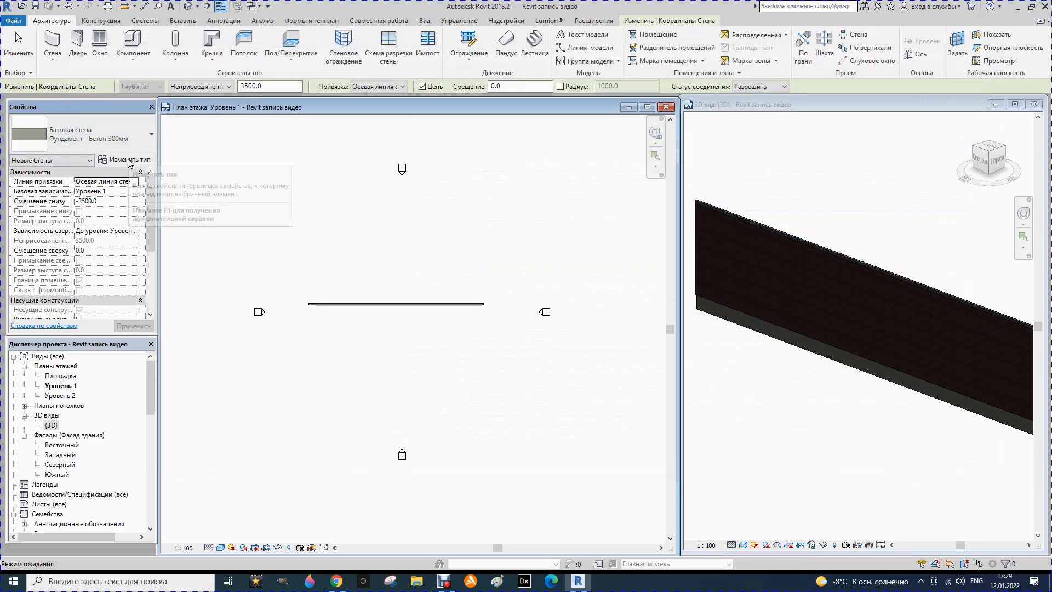
left_click(127, 159)
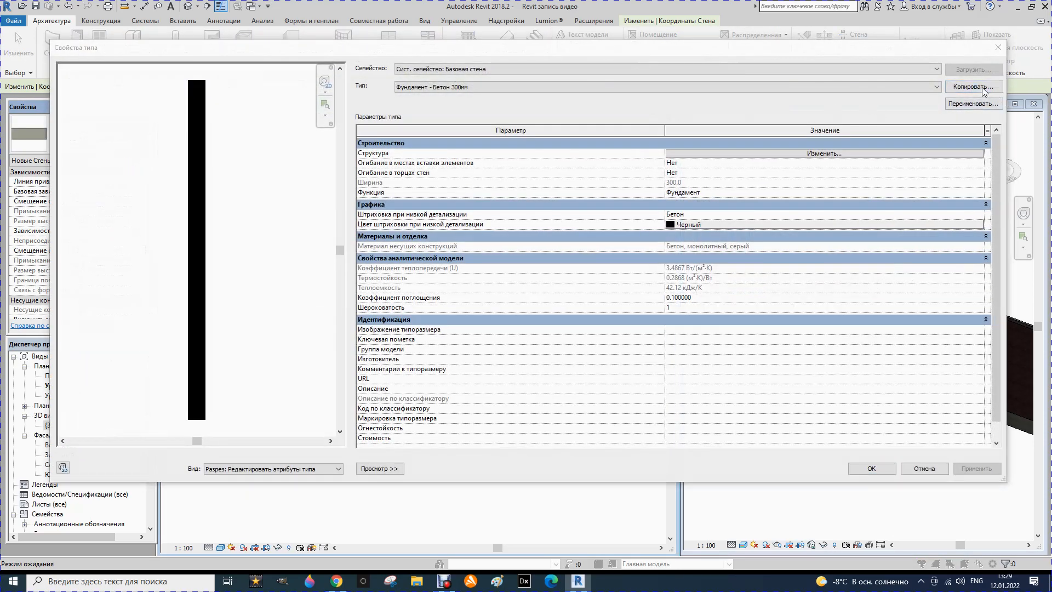
left_click(973, 87)
left_click(509, 256)
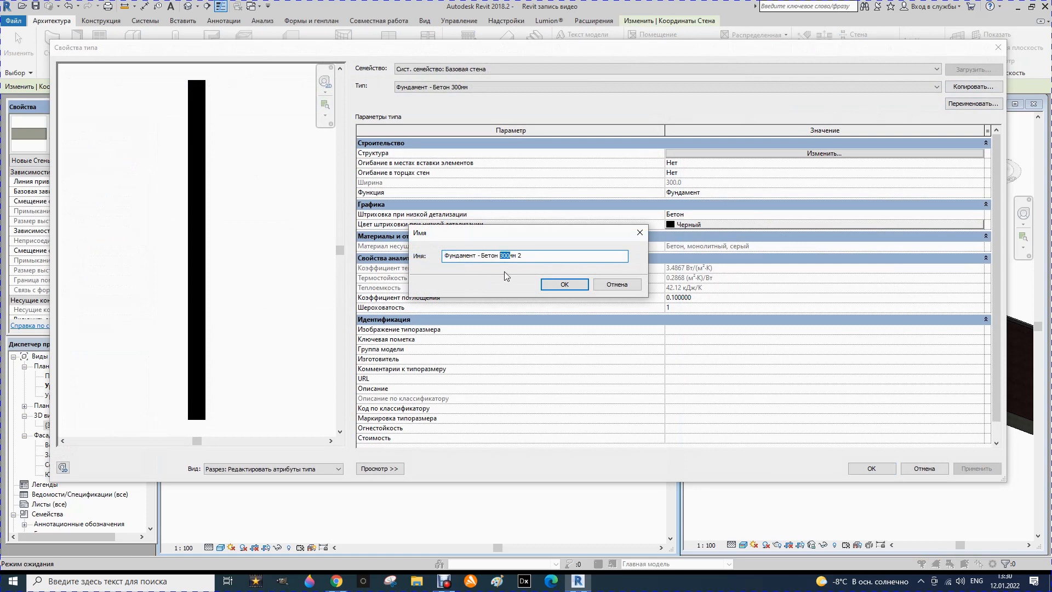
type("60")
left_click(566, 283)
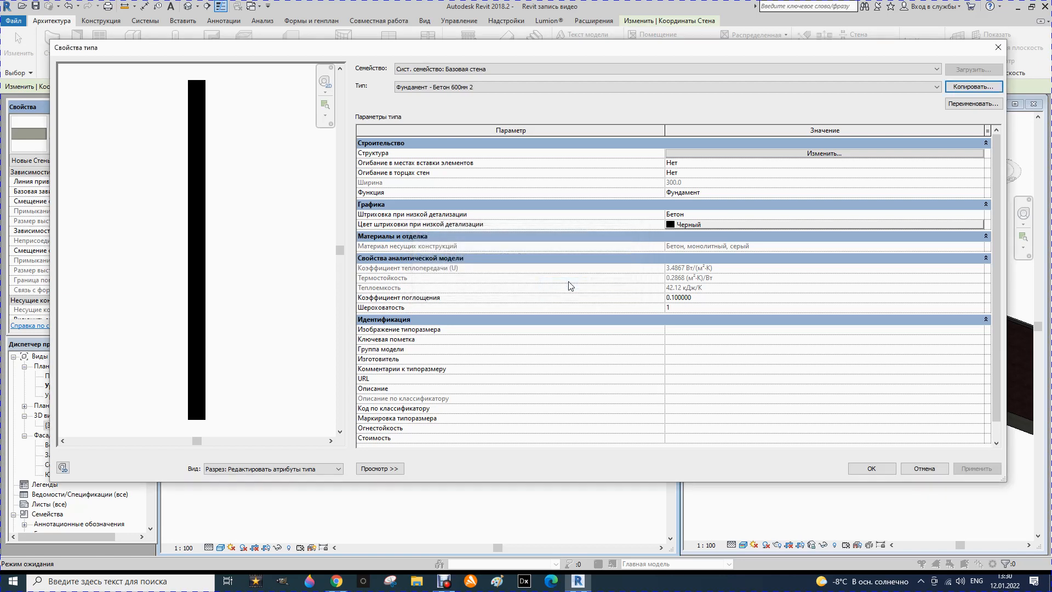
Set the concrete structure layer's thickness to 600 in the duplicated foundation type and accept the type properties.
left_click(825, 154)
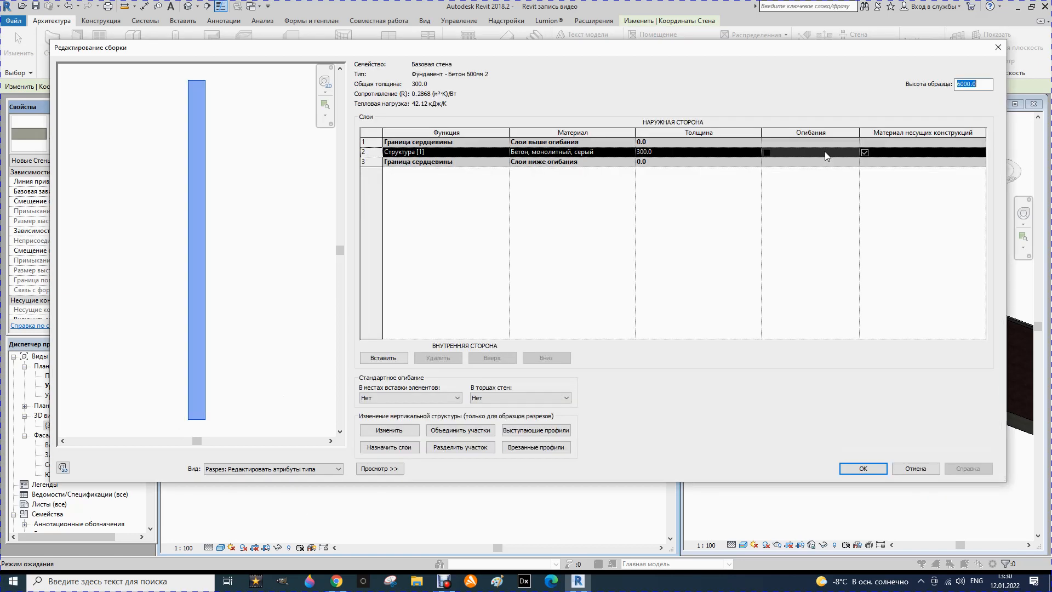
left_click(676, 153)
type("600")
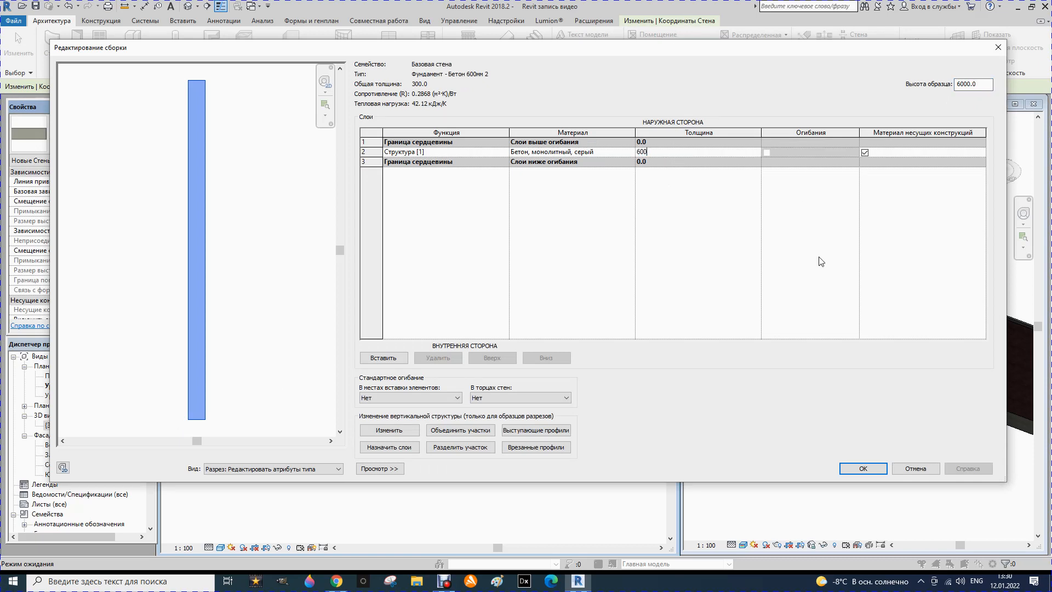
left_click(853, 467)
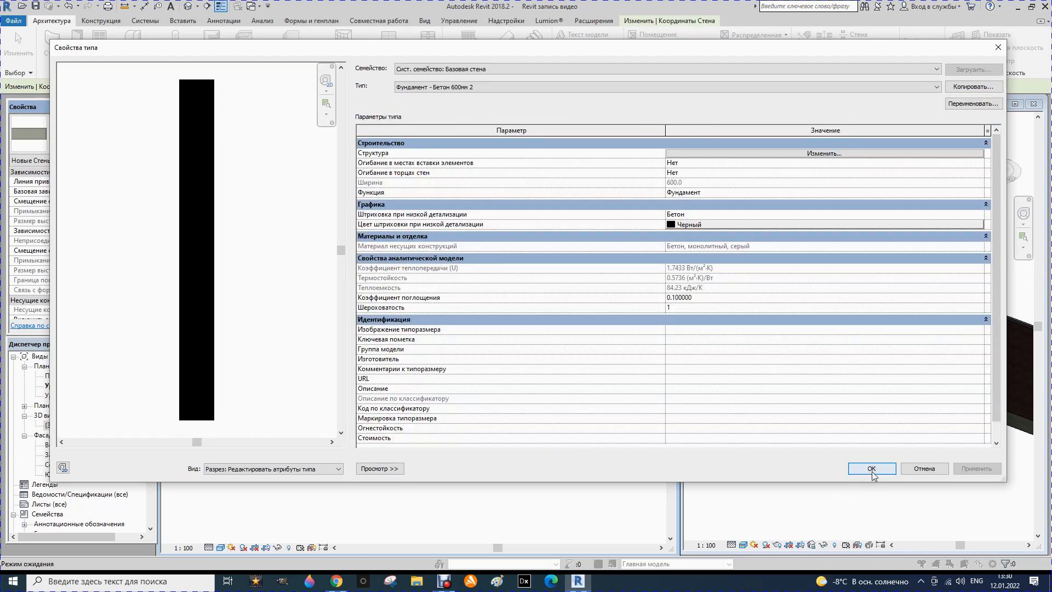
left_click(872, 469)
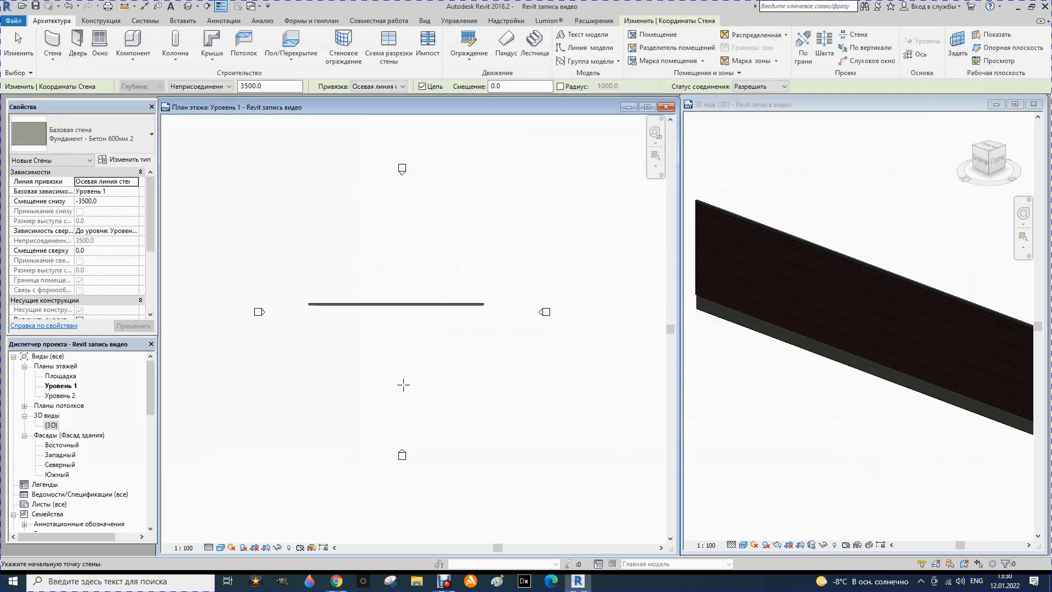
left_click(380, 304)
key("Escape")
key("Escape")
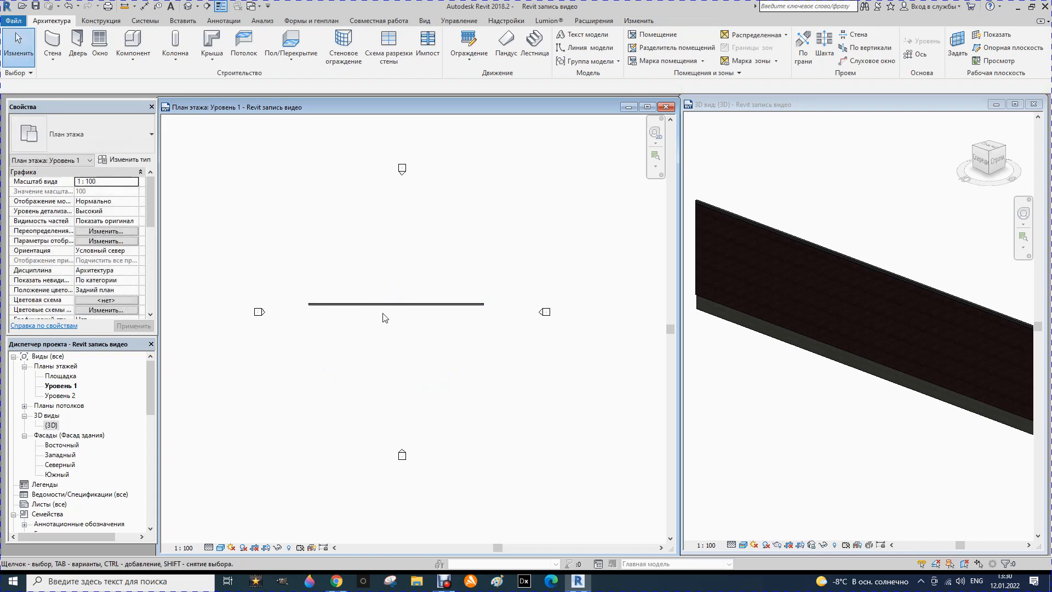
Draw a second stacked wall "Наружный - Кирпич по блоку с металлической обрешеткой" in plan, parallel below the existing wall and equally long.
left_click(56, 64)
left_click(89, 80)
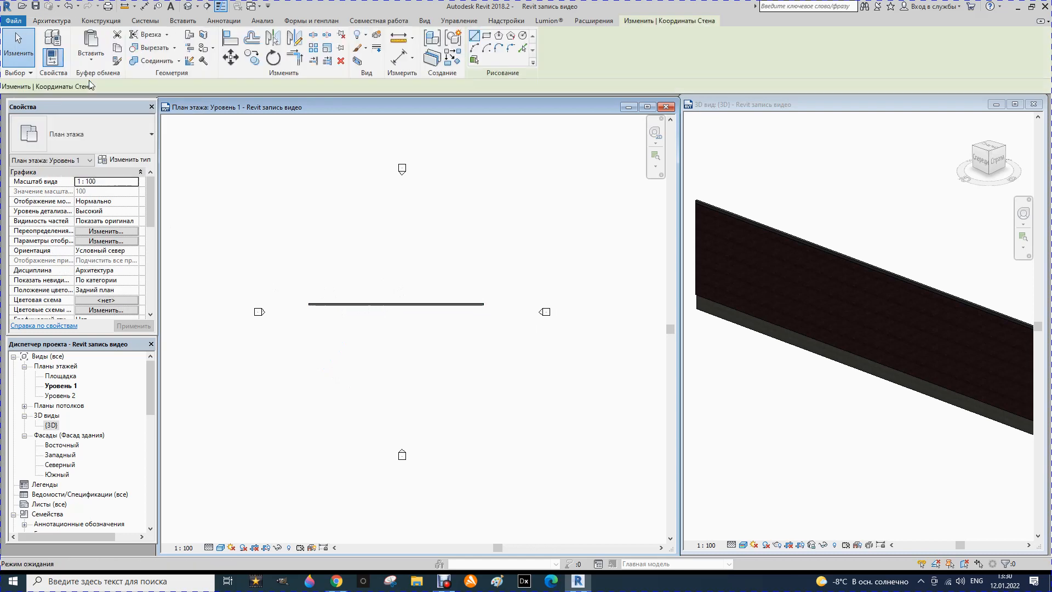
left_click(73, 120)
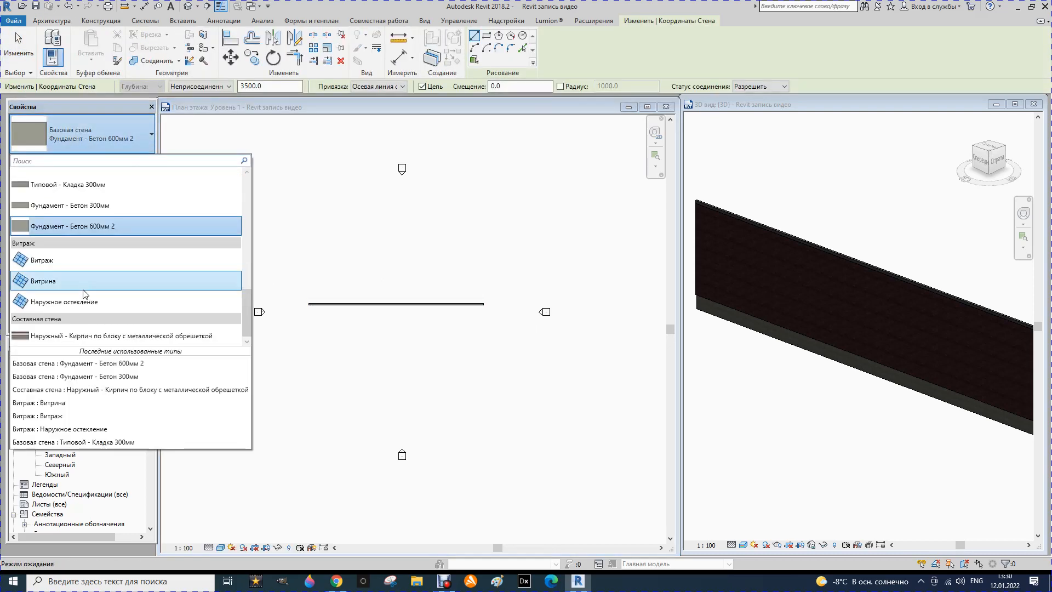
left_click(76, 336)
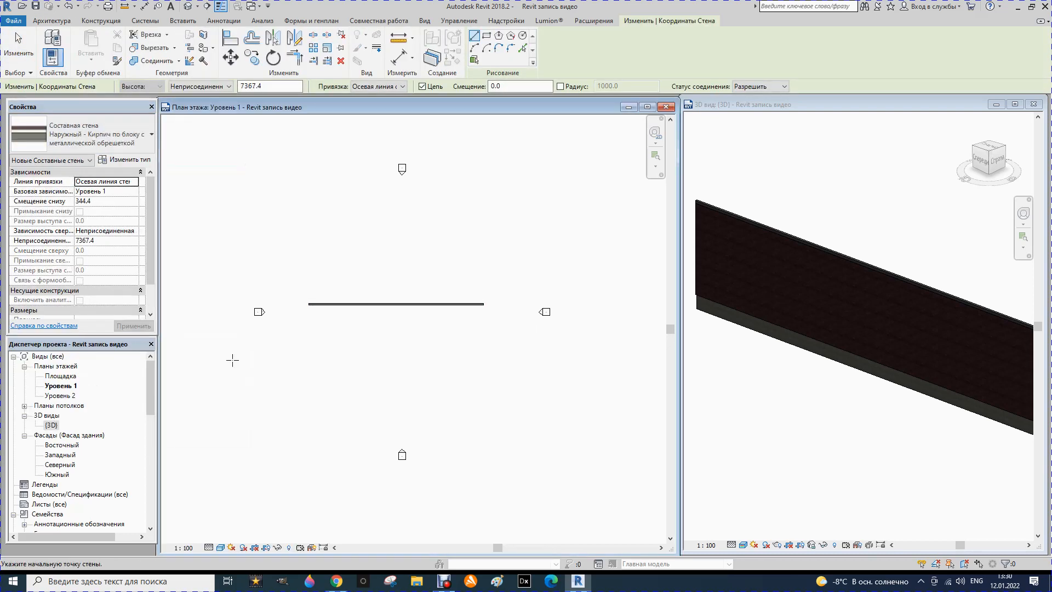
left_click(309, 349)
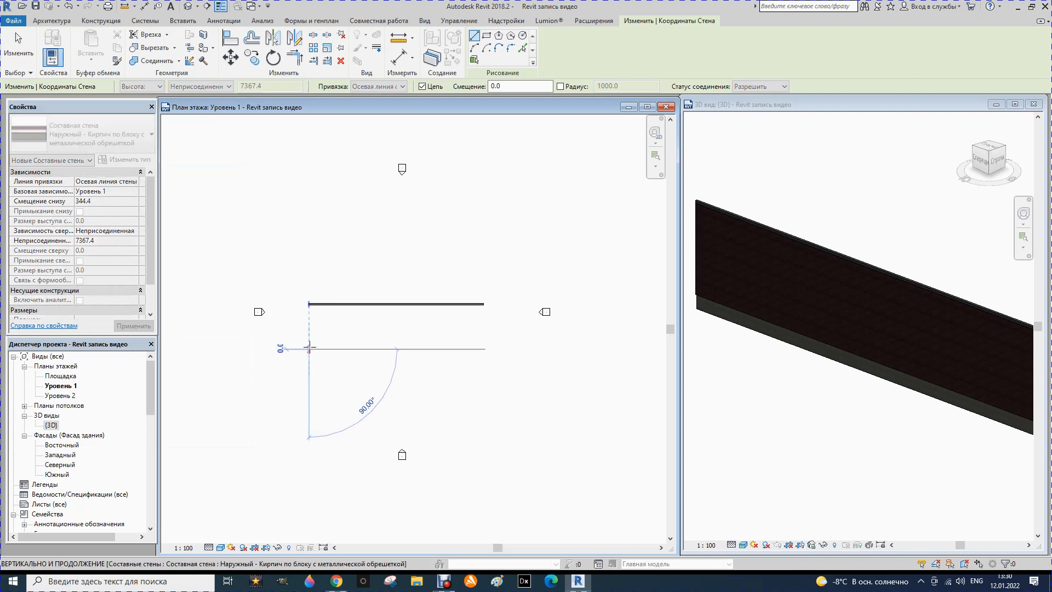
left_click(482, 348)
key("Escape")
key("Escape")
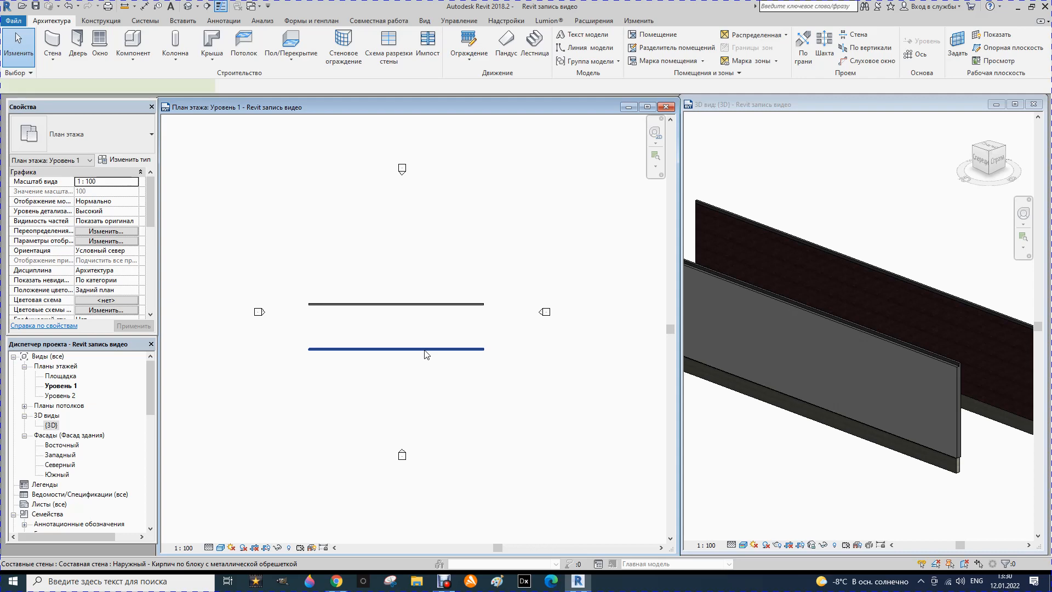
Replace the foundation component in the new stacked wall's assembly structure with "Фундамент - Бетон 600мм 2".
left_click(422, 349)
left_click(125, 159)
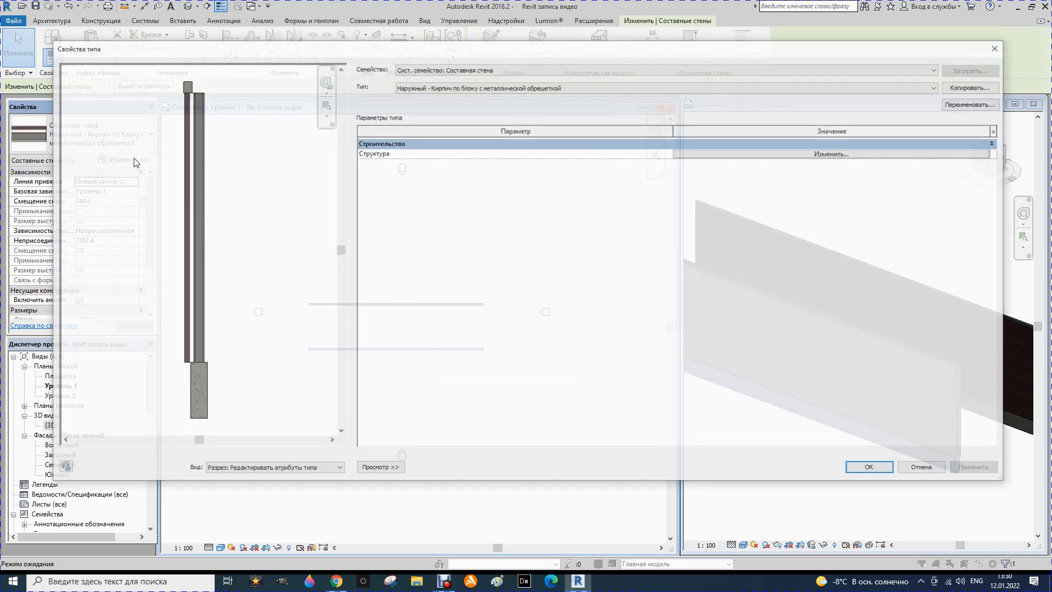
left_click(831, 155)
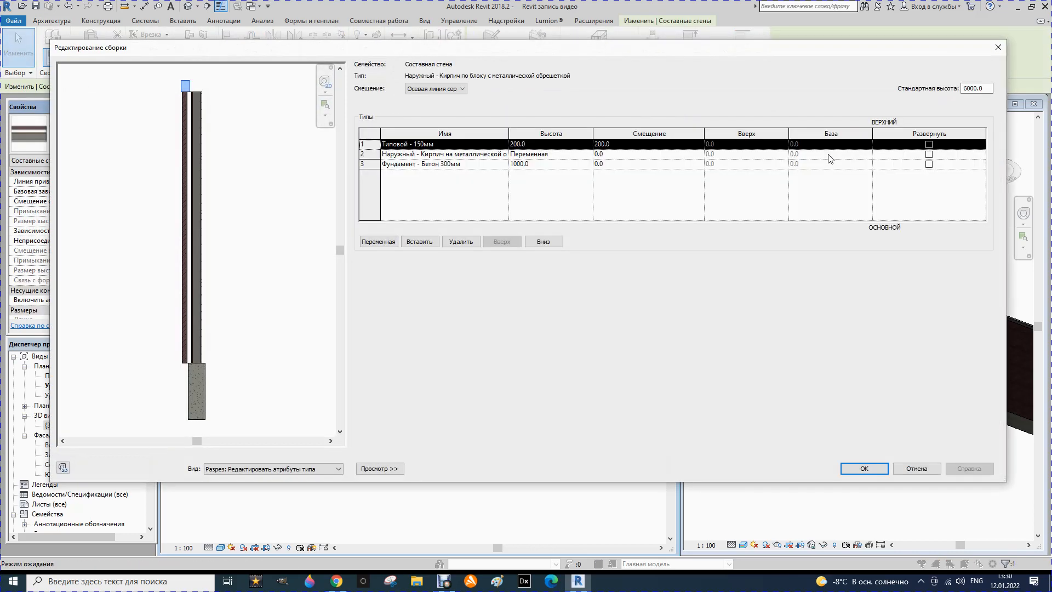
left_click(503, 165)
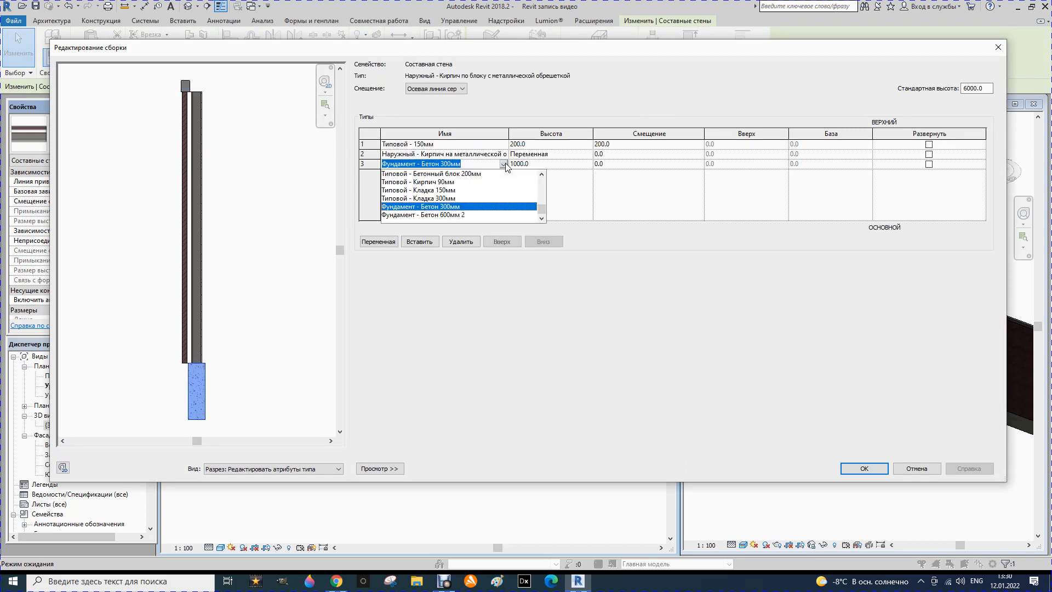
left_click(434, 215)
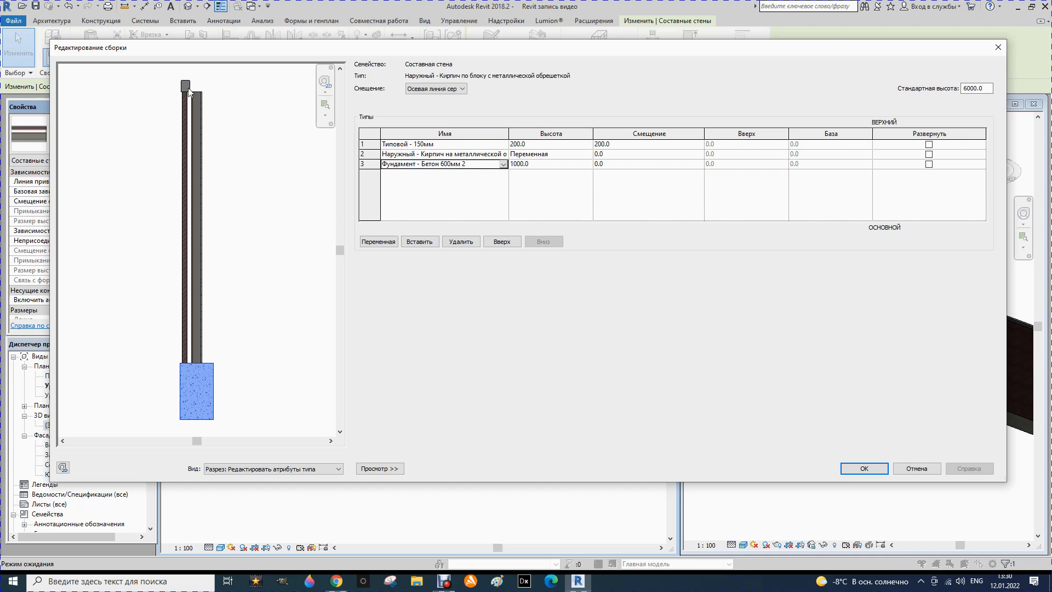
Replace the top component of the assembly with "Фундамент - Бетон 600мм 2".
left_click(503, 145)
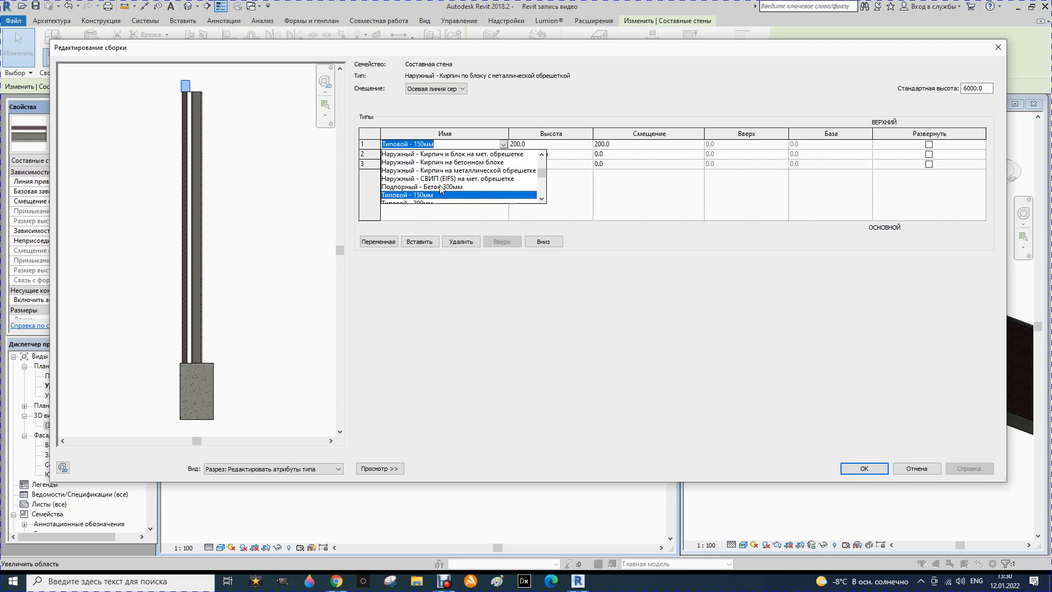
scroll(443, 190, "down", 1)
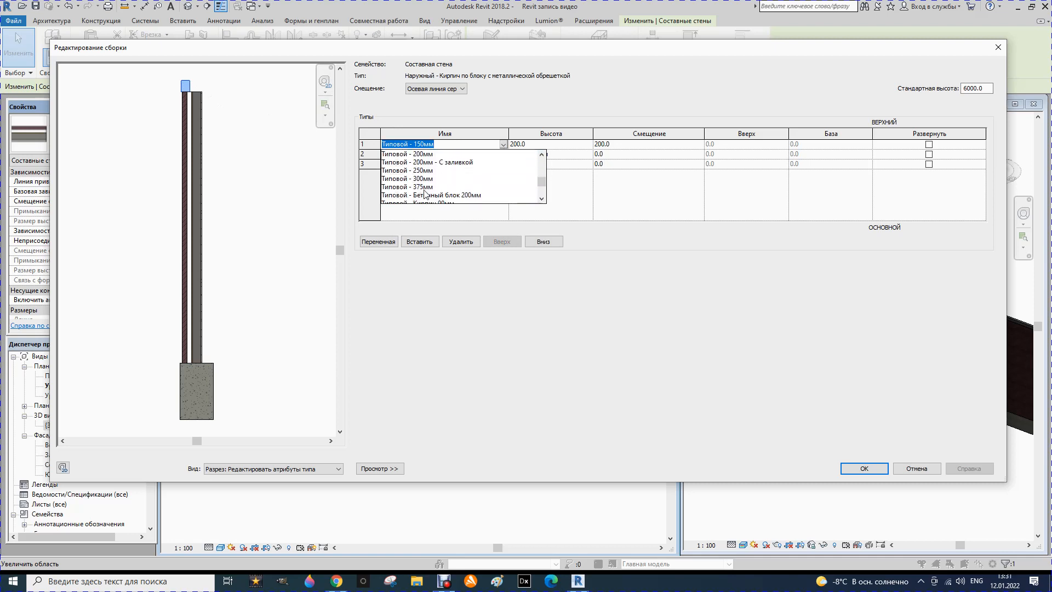
scroll(452, 185, "down", 5)
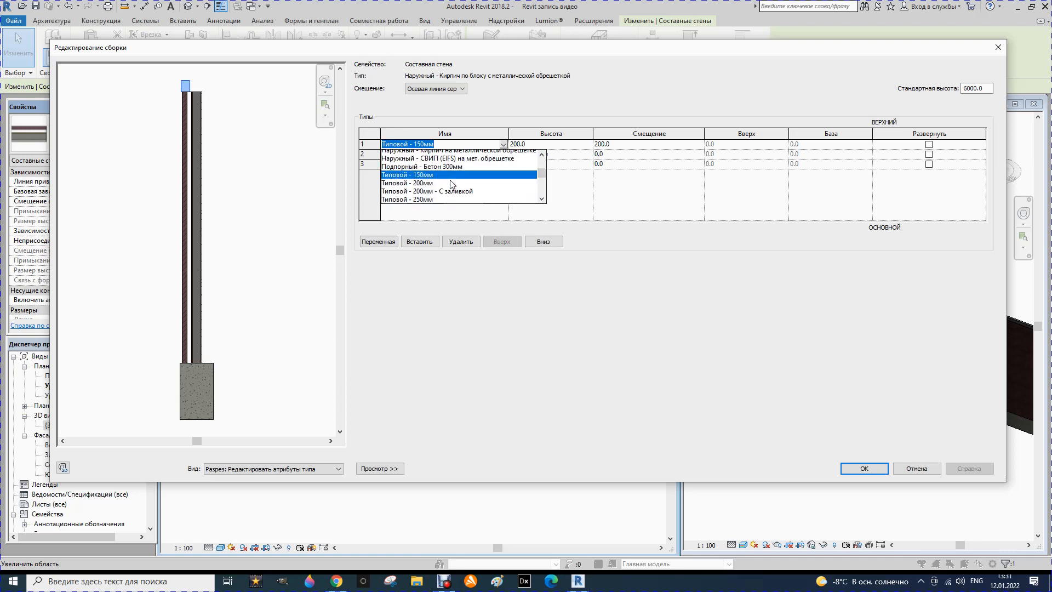
scroll(459, 193, "up", 1)
scroll(459, 189, "down", 6)
scroll(460, 187, "down", 1)
left_click(433, 198)
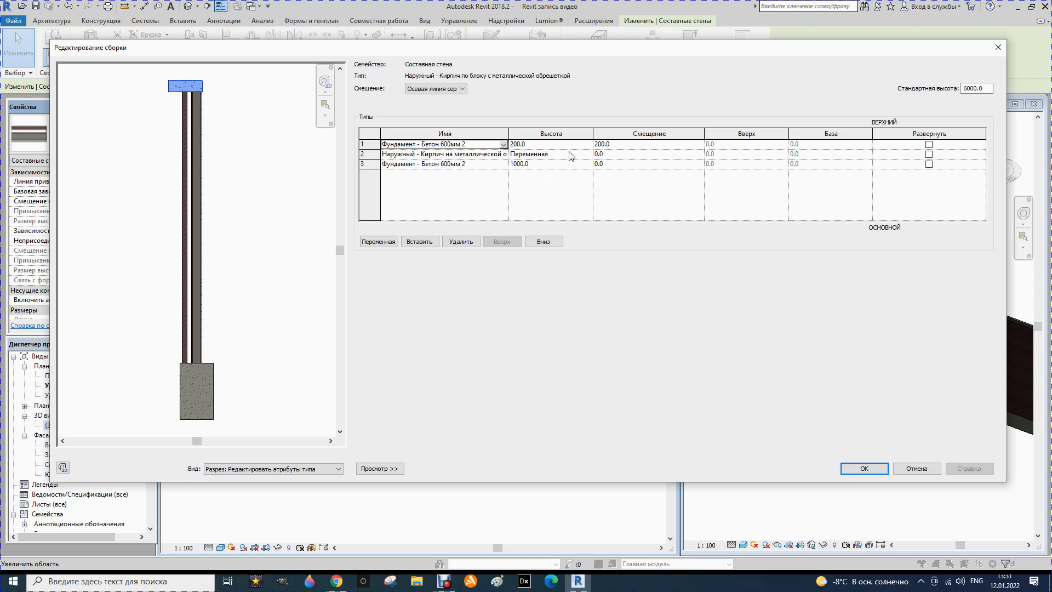
Set the offset of the top component to 0.
left_click(617, 146)
double_click(616, 146)
type("0")
left_click(597, 191)
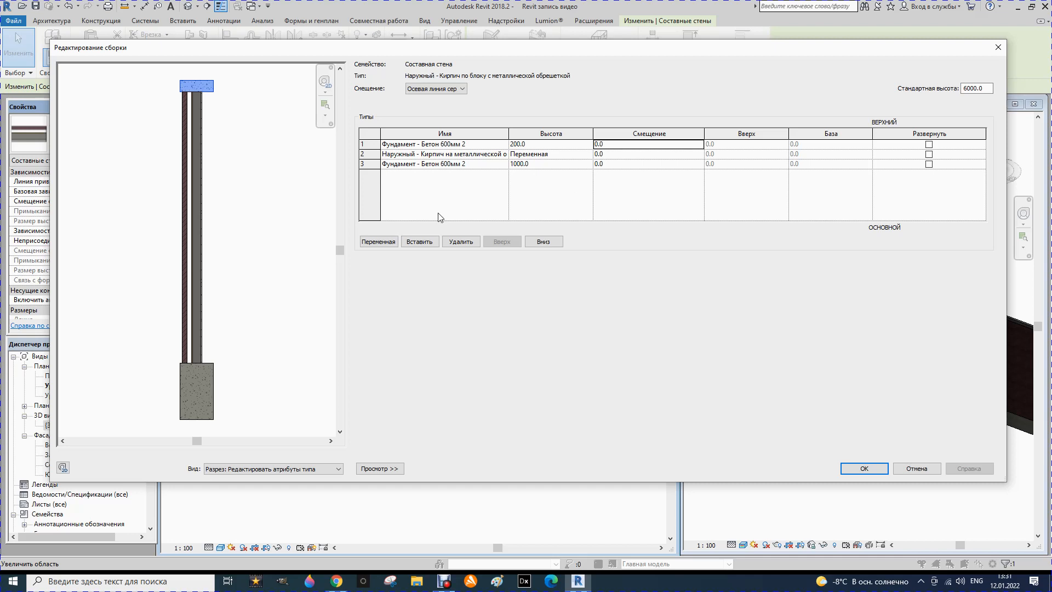
Change the top component of the assembly to "Фундамент - Бетон 300мм".
left_click(496, 144)
left_click(503, 145)
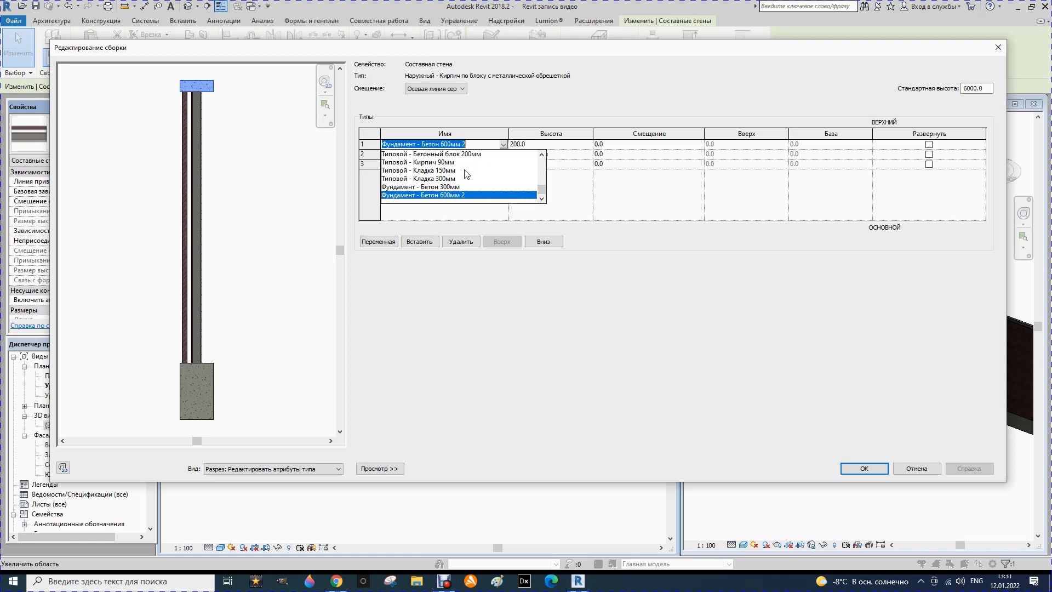
left_click(440, 187)
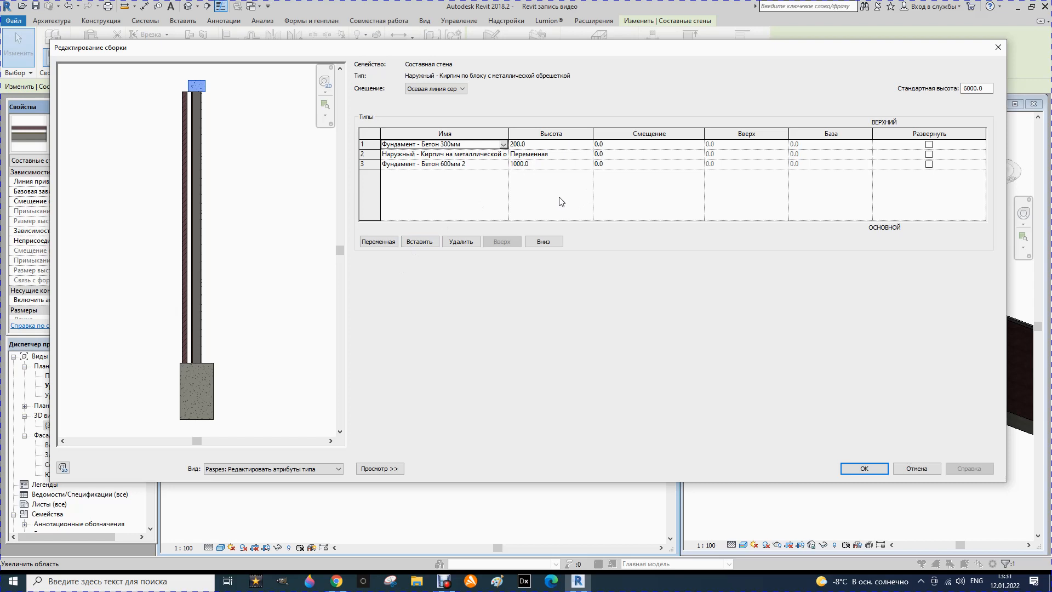
Try an offset of 100 for the top component, and set it to 120 instead.
left_click(623, 146)
type("100")
key("Return")
left_click(630, 145)
type("120")
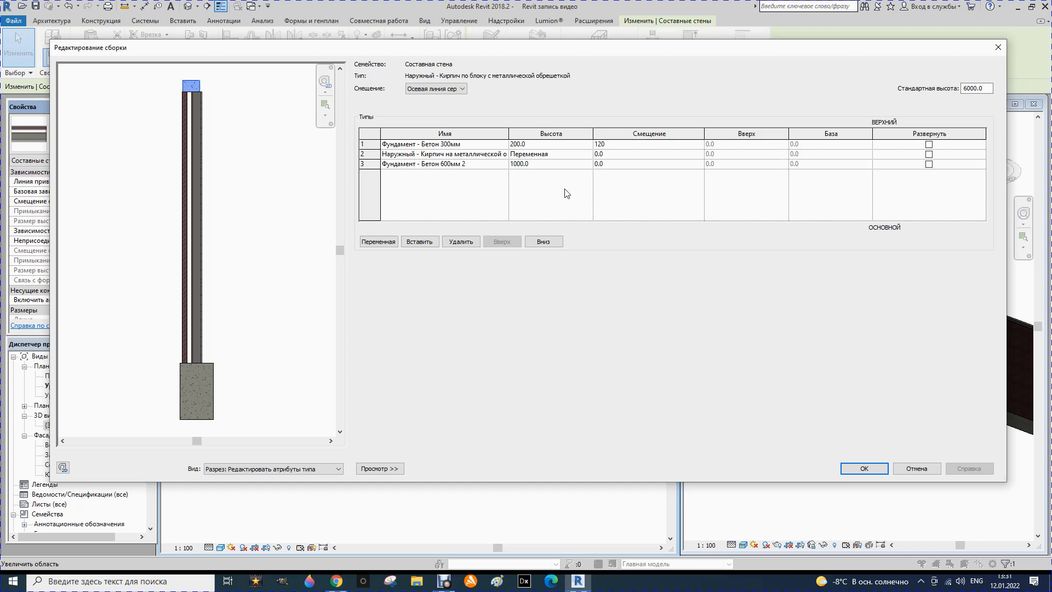
key("Return")
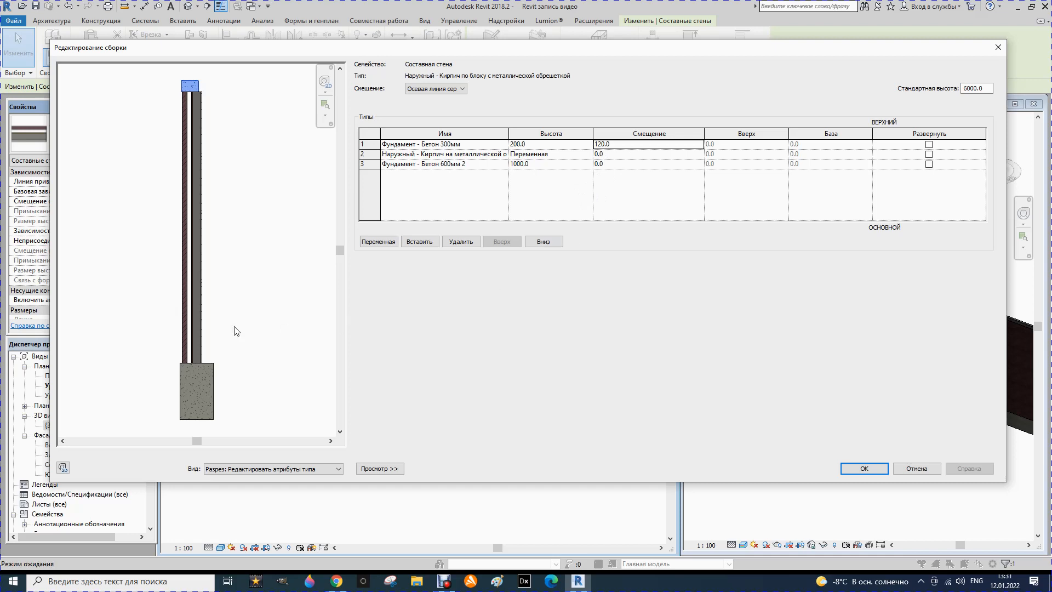
Confirm the edited assembly and apply the stacked wall's type properties to the model.
left_click(864, 468)
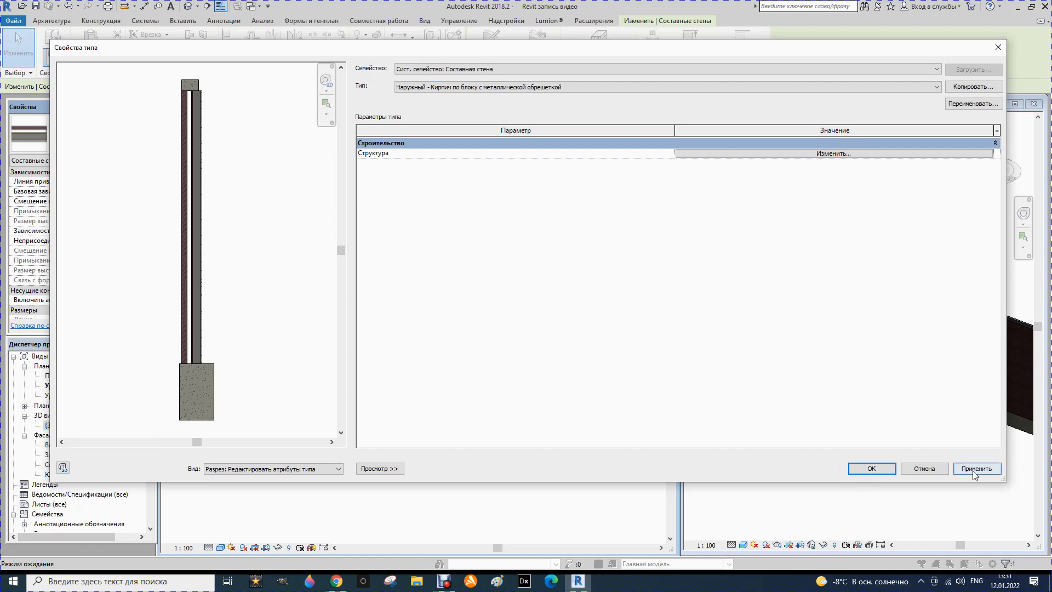
left_click(976, 469)
left_click(868, 470)
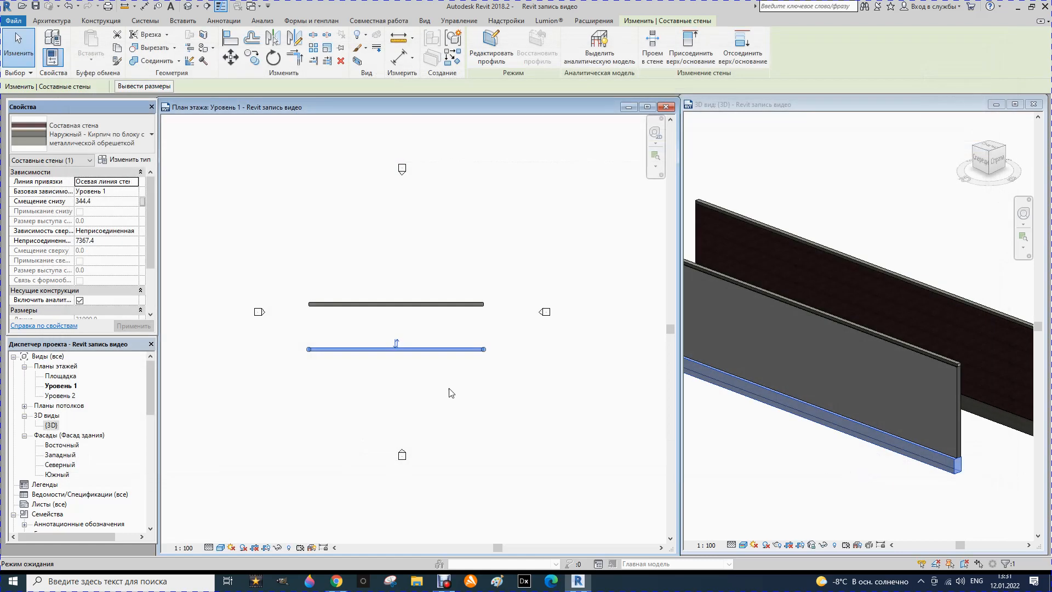
left_click(736, 438)
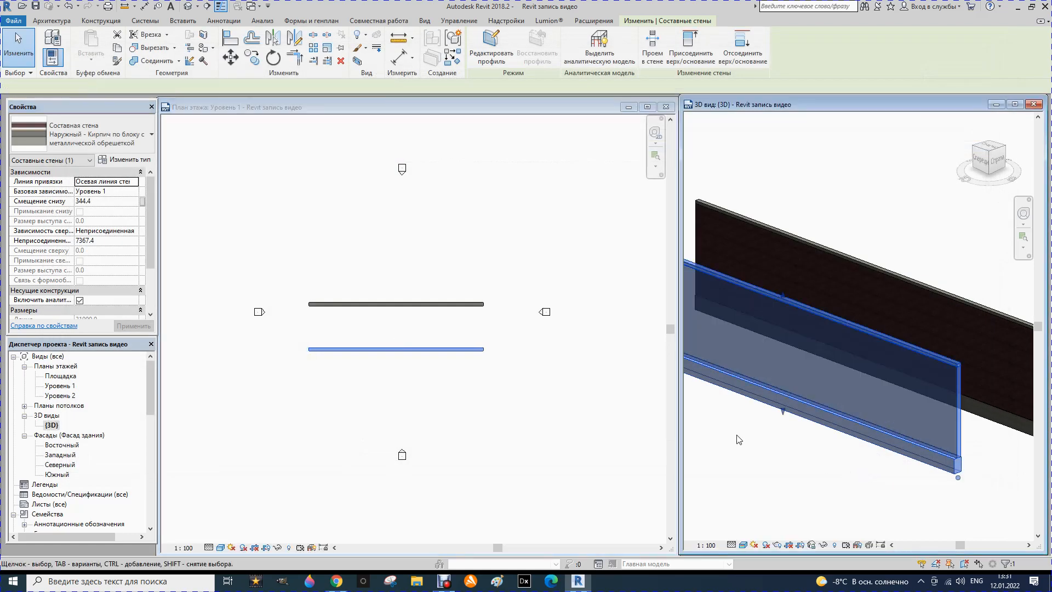
left_click(719, 456)
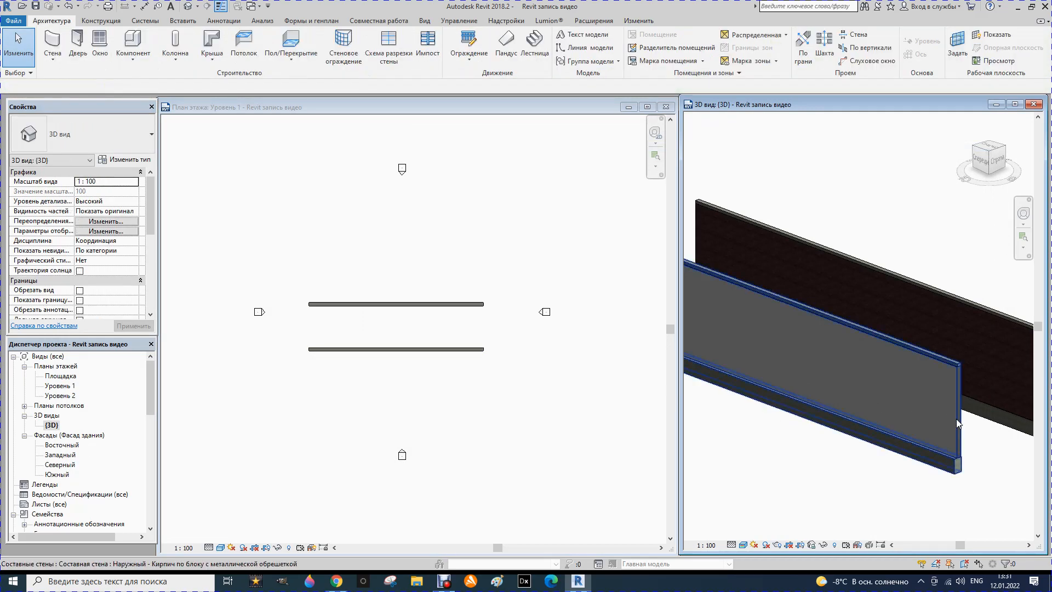
Flip the orientation of the lower wall in the Уровень 1 floor plan.
left_click(961, 432)
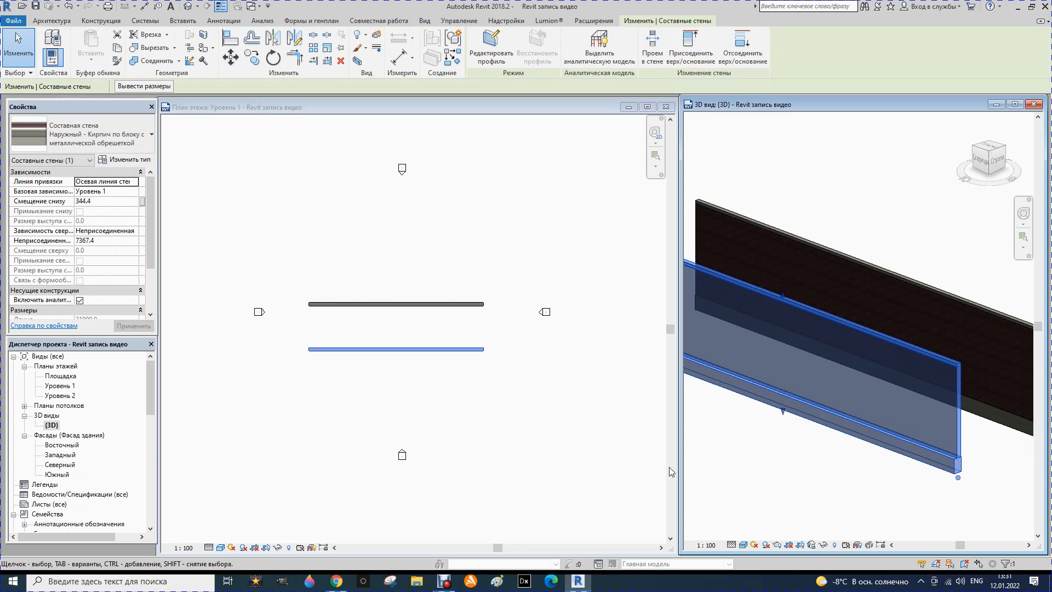
left_click(385, 345)
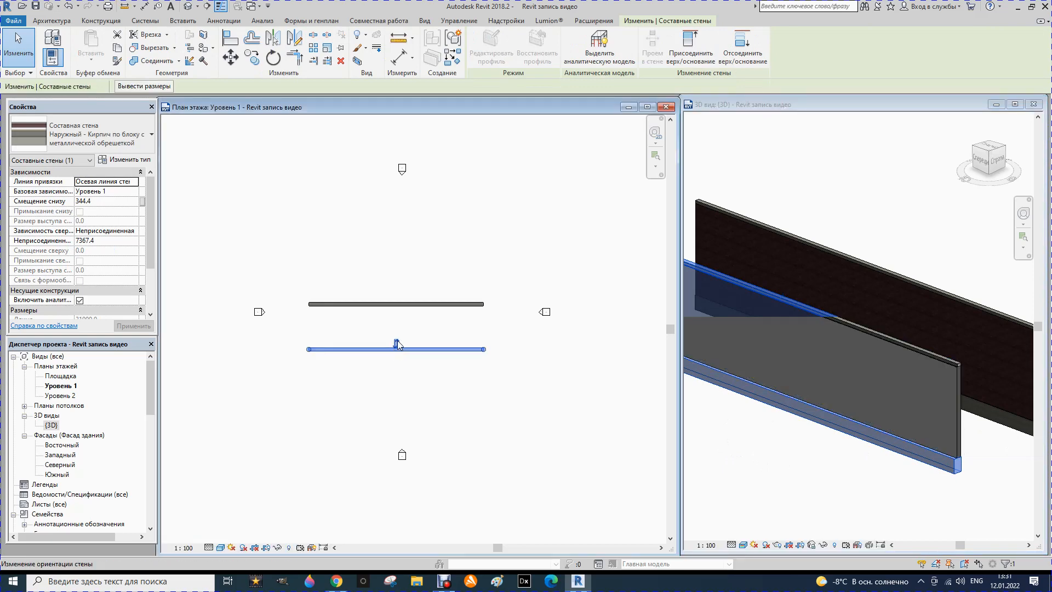
left_click(396, 343)
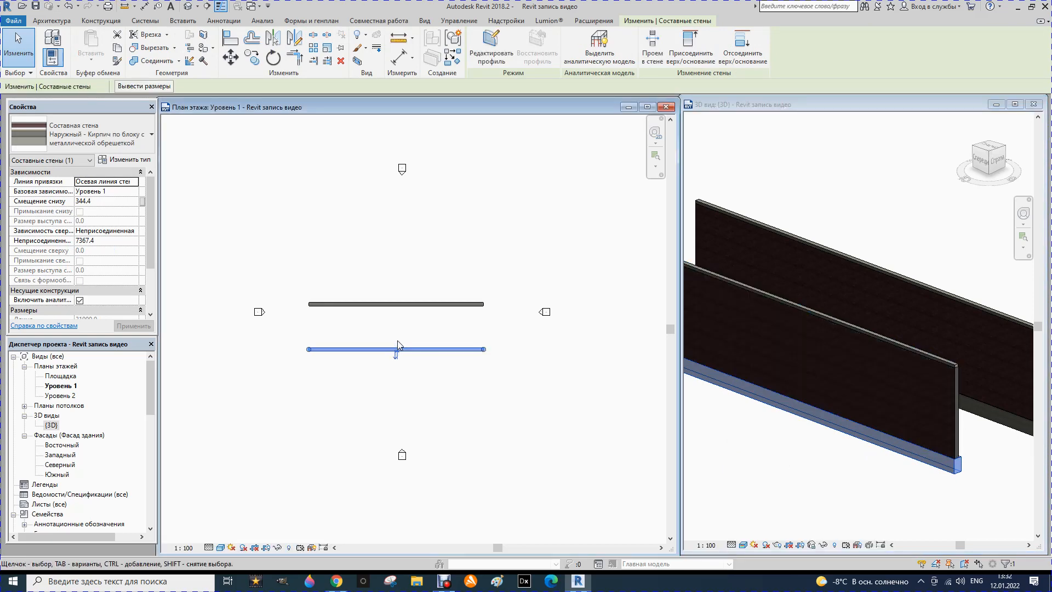
left_click(496, 418)
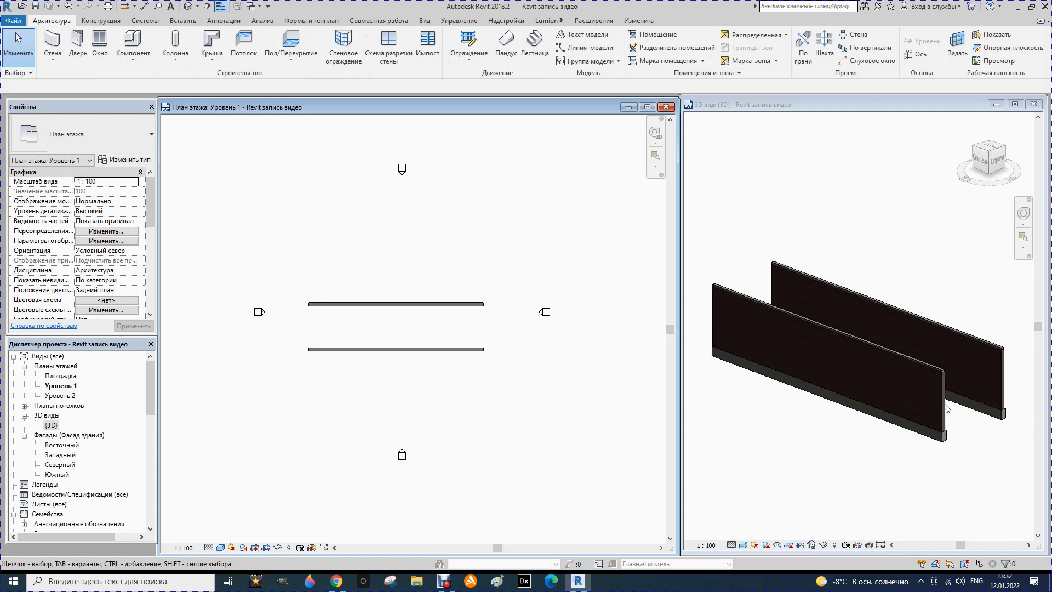
scroll(797, 318, "up", 3)
scroll(797, 318, "down", 3)
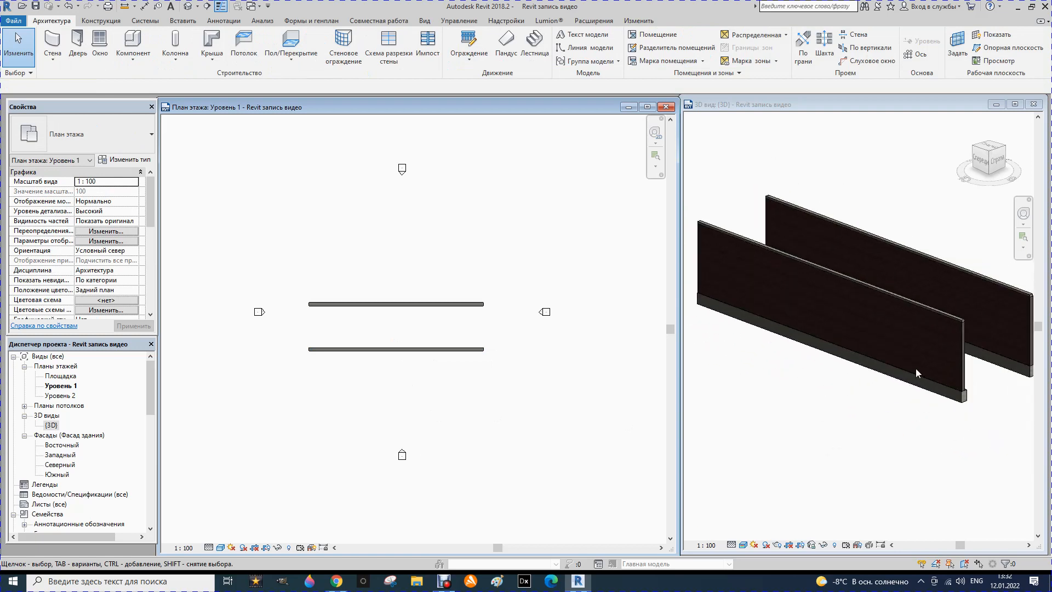
Open the "Восточный" elevation and draw a new level aligned with the wall tops, at about 7712, as long as the existing levels.
double_click(62, 444)
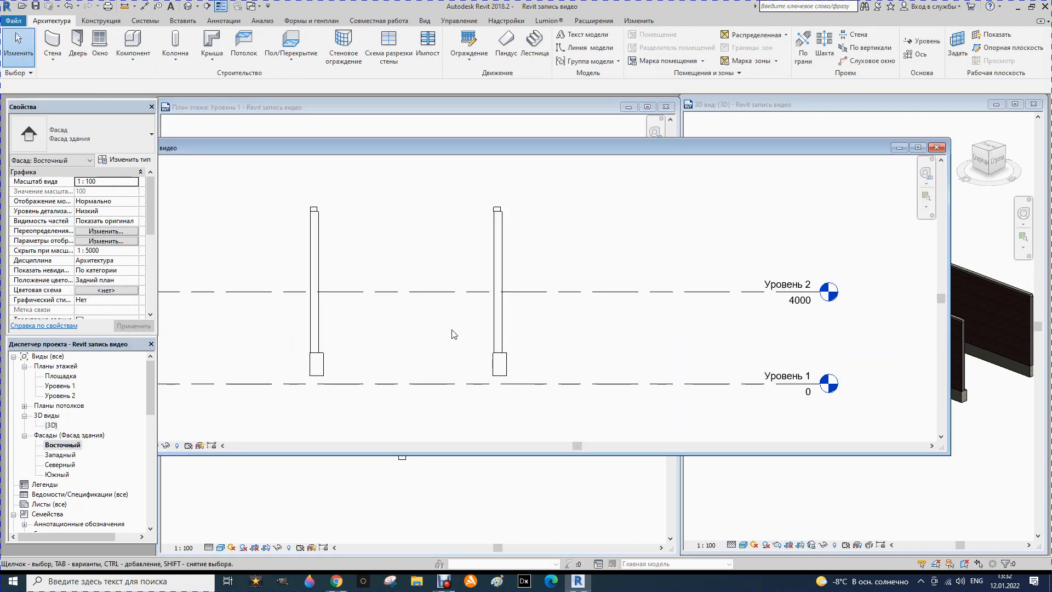
scroll(490, 344, "down", 1)
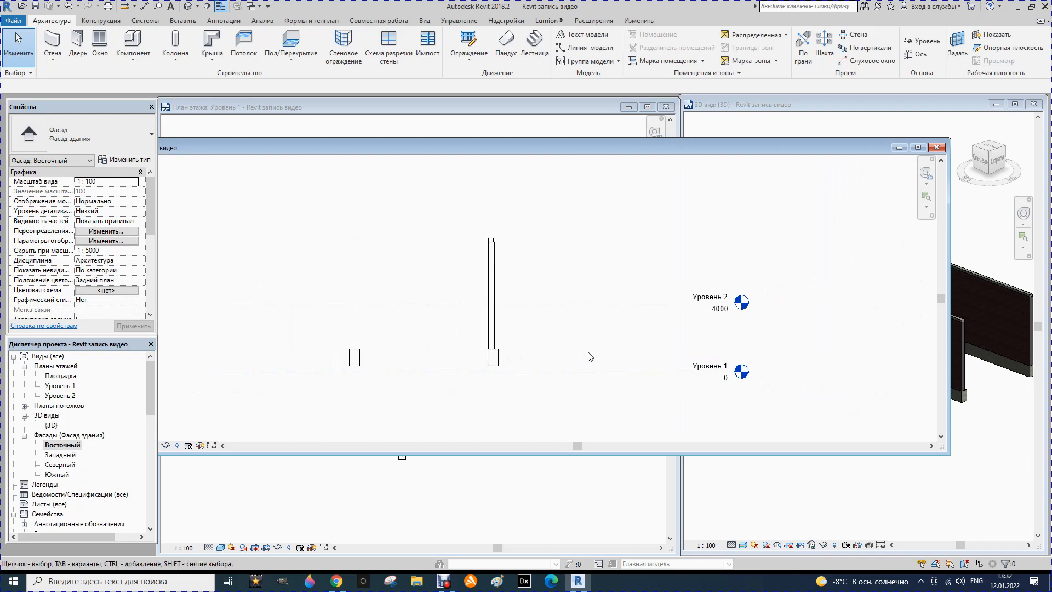
scroll(591, 353, "down", 2)
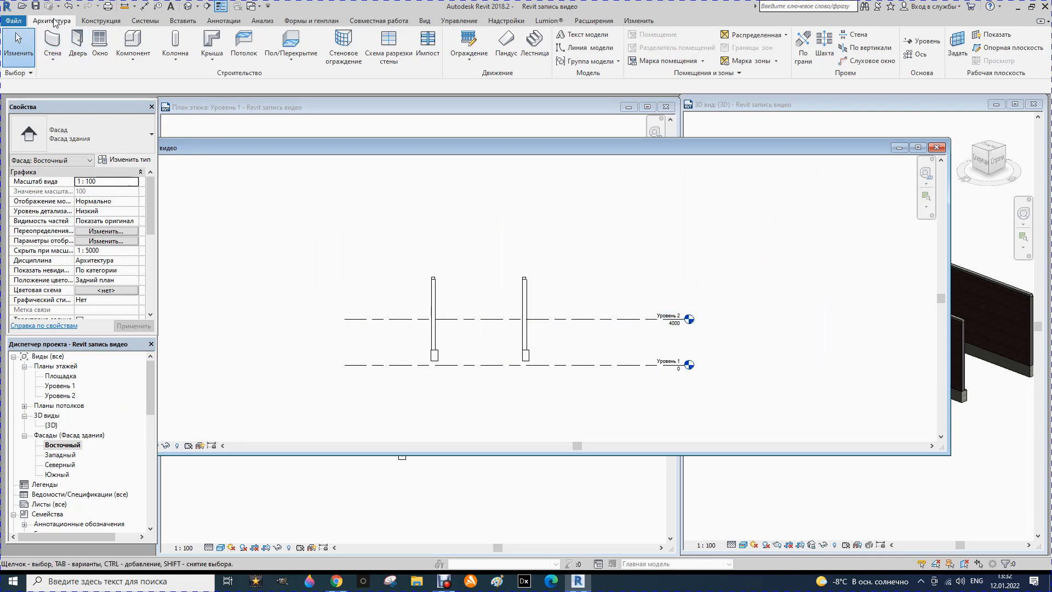
left_click(910, 41)
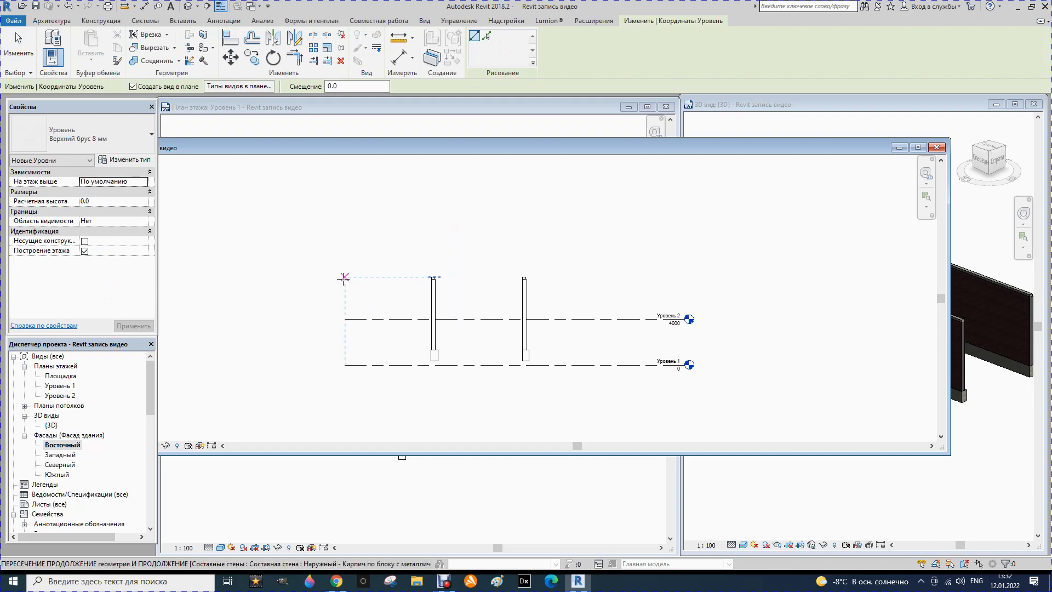
left_click(345, 276)
left_click(689, 276)
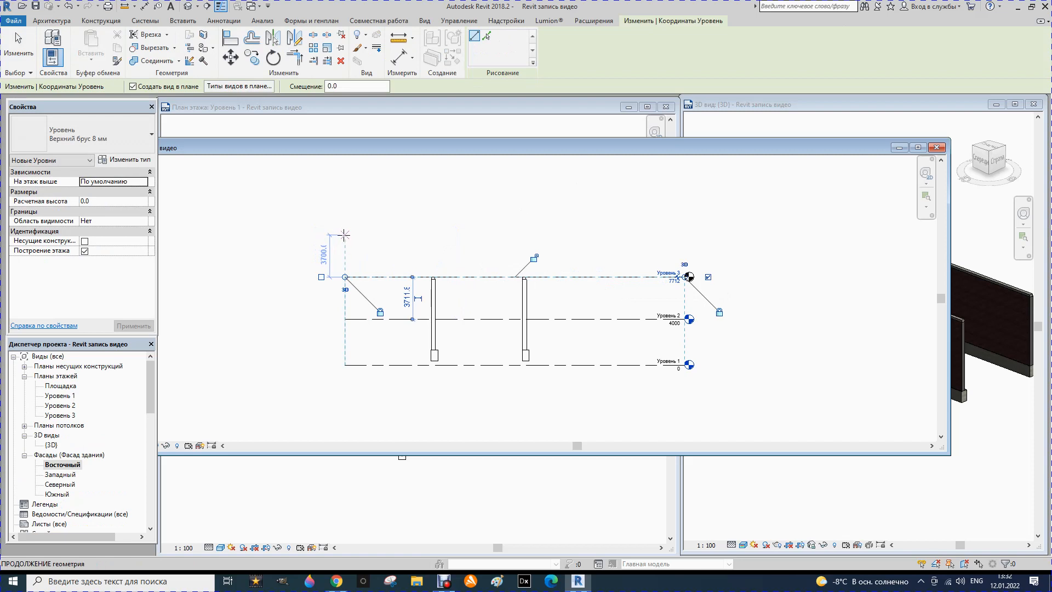
key("Escape")
key("Escape")
Set the elevation of Уровень 2 to 3000.
left_click(672, 330)
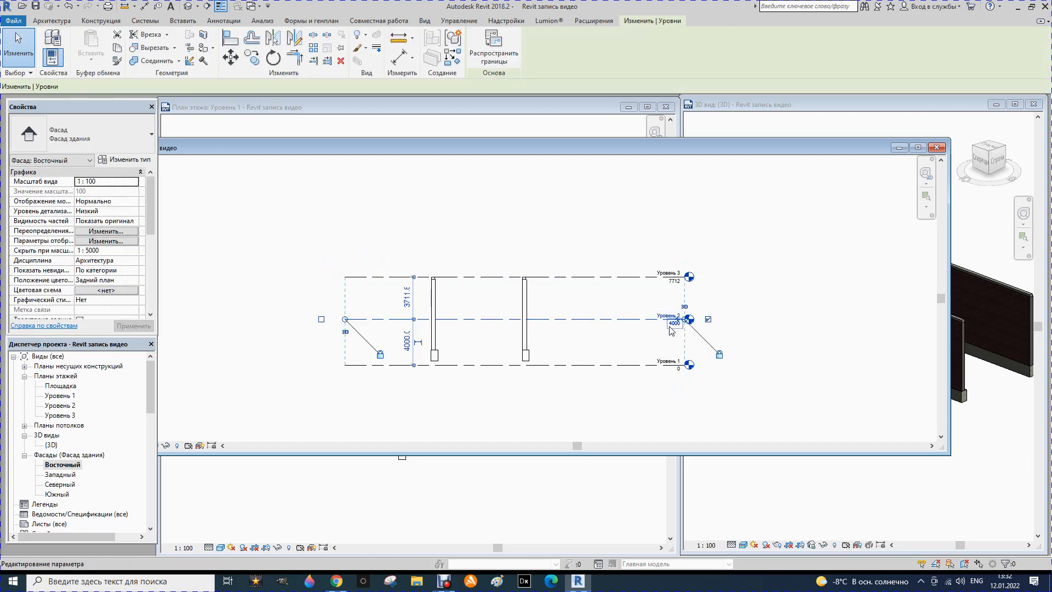
left_click(674, 327)
type("30")
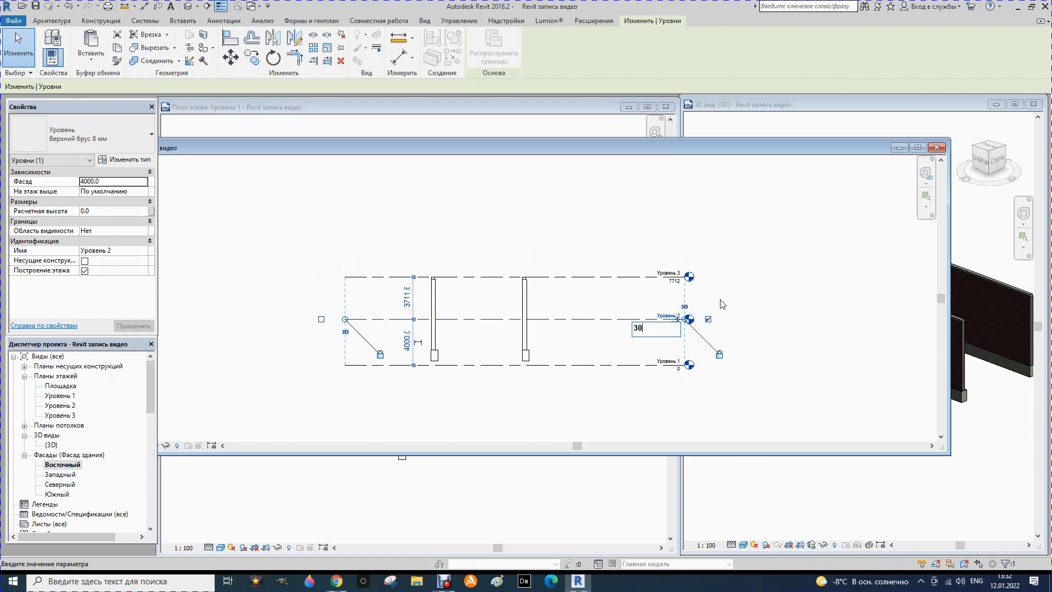
key("Escape")
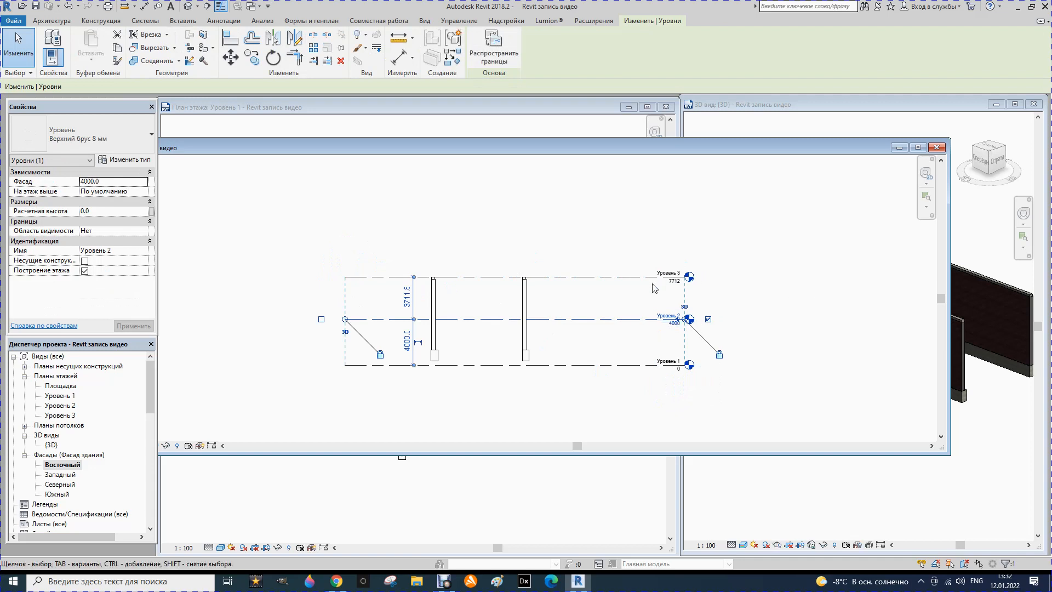
left_click(675, 325)
type("3000")
key("Return")
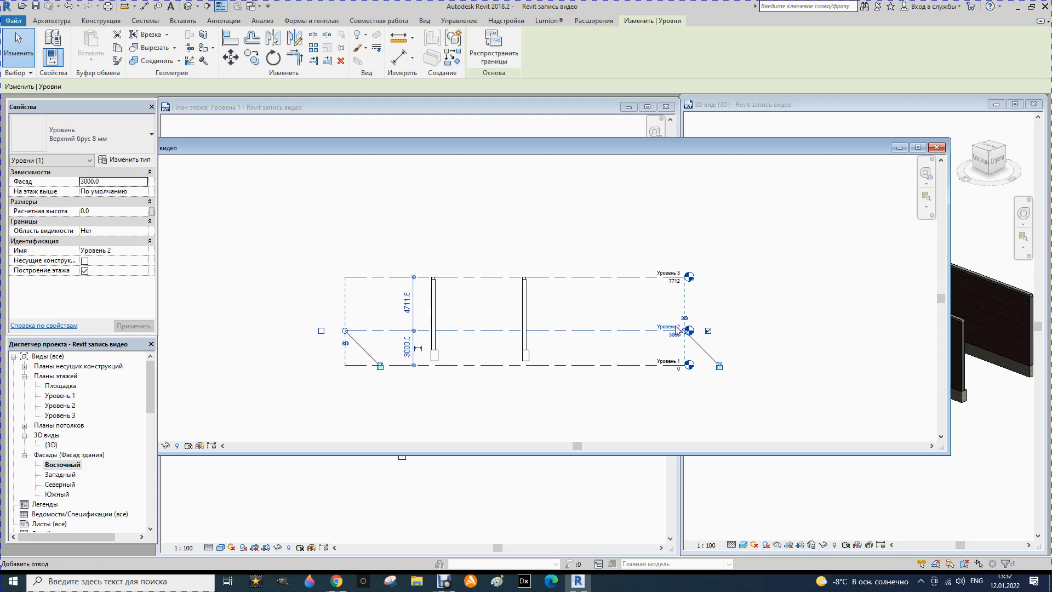
Set the elevation of the topmost level to 6000.
left_click(676, 291)
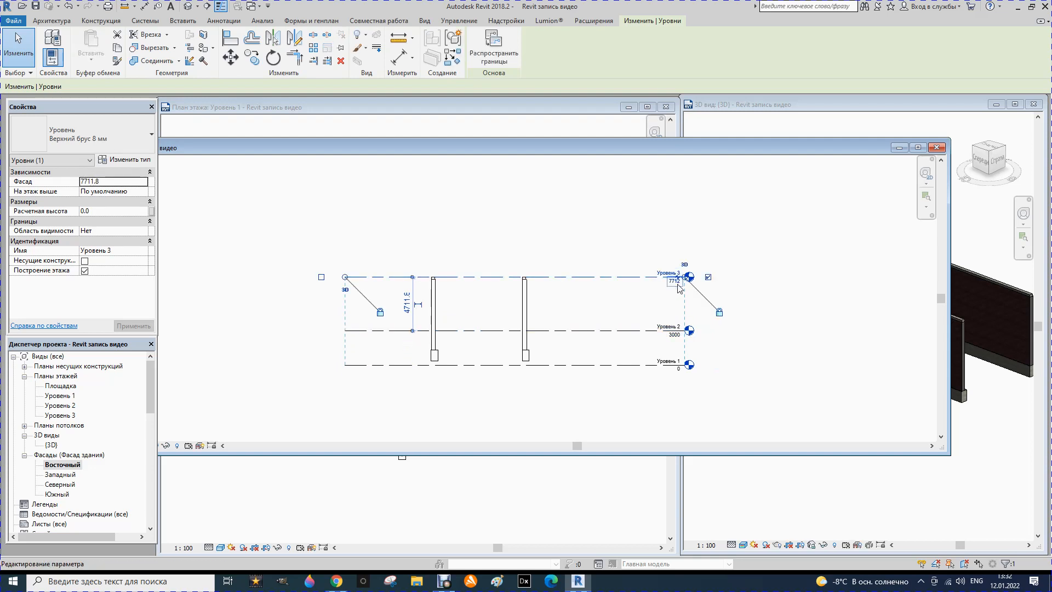
left_click(678, 286)
type("600")
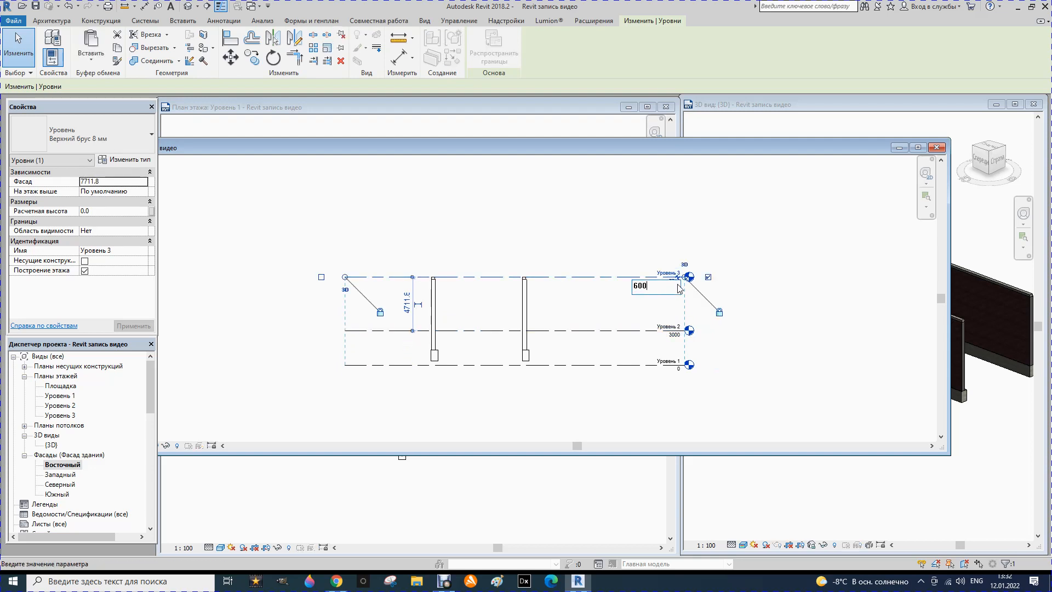
type("0")
key("Return")
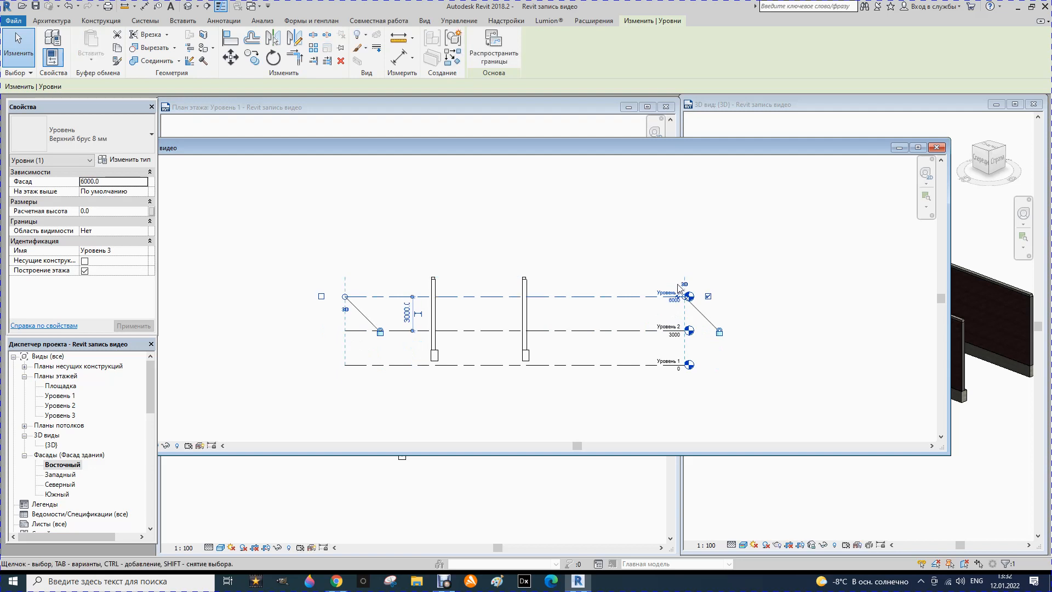
Draw another level about 2300 below Уровень 1, aligned with the ends of the existing levels.
left_click(51, 20)
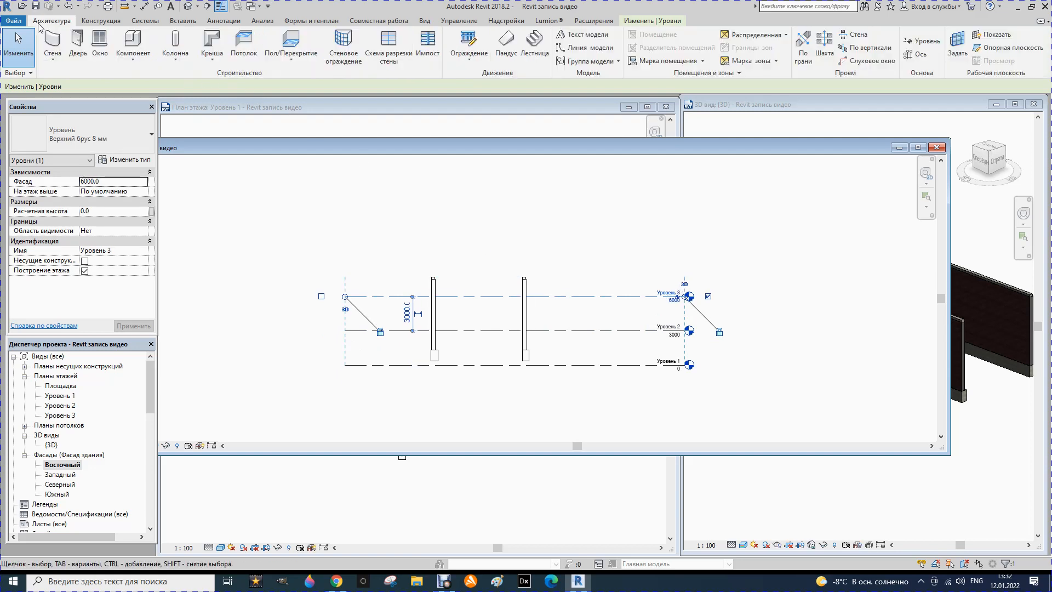
left_click(925, 42)
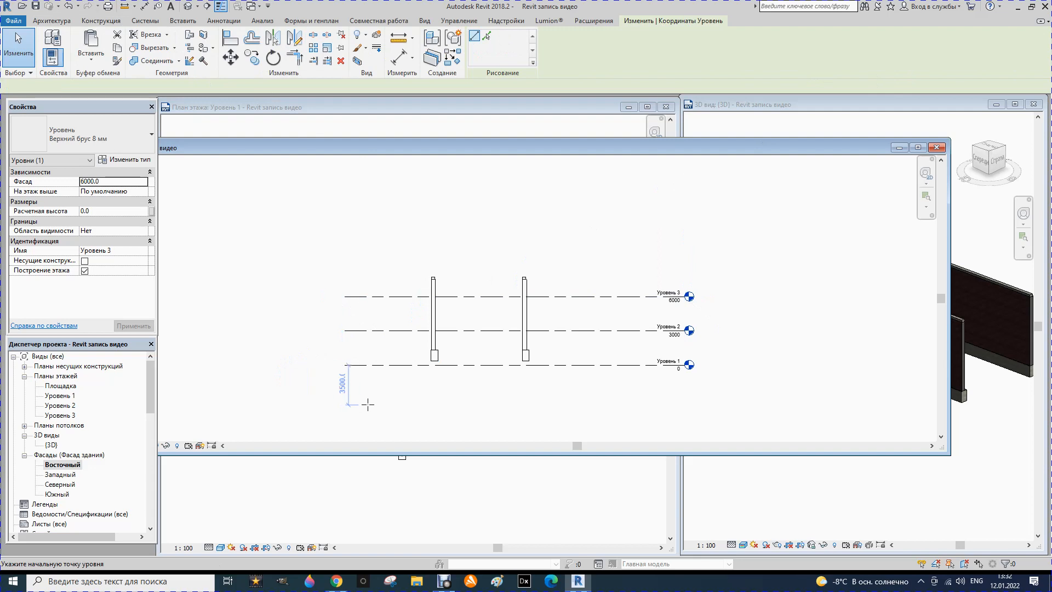
left_click(349, 390)
left_click(685, 391)
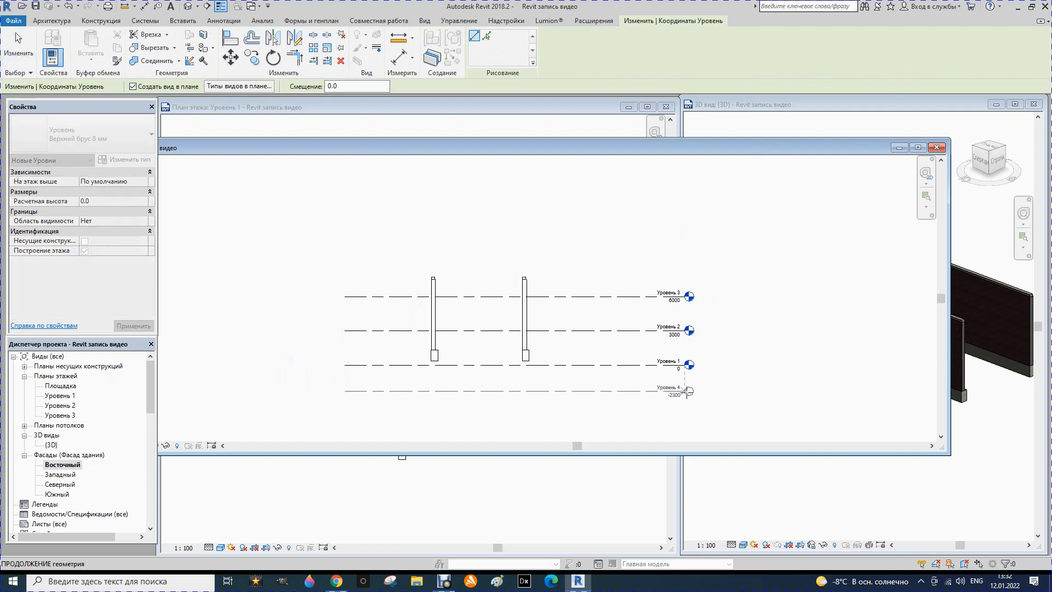
scroll(667, 400, "up", 2)
key("Escape")
key("Escape")
Set the elevation of the lowest level to -1000.
left_click(678, 396)
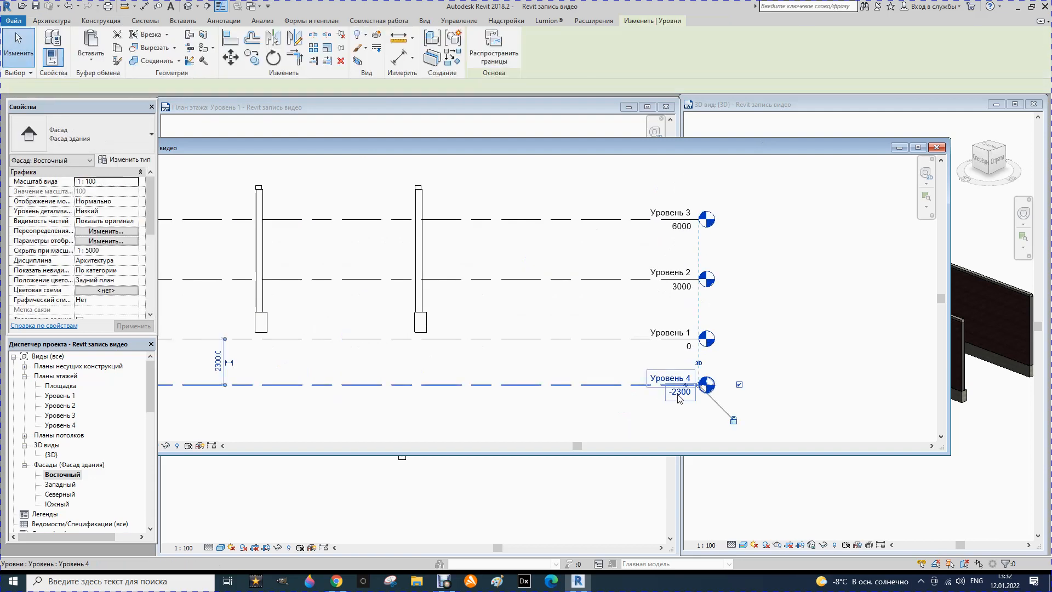
left_click(678, 394)
type("-1000")
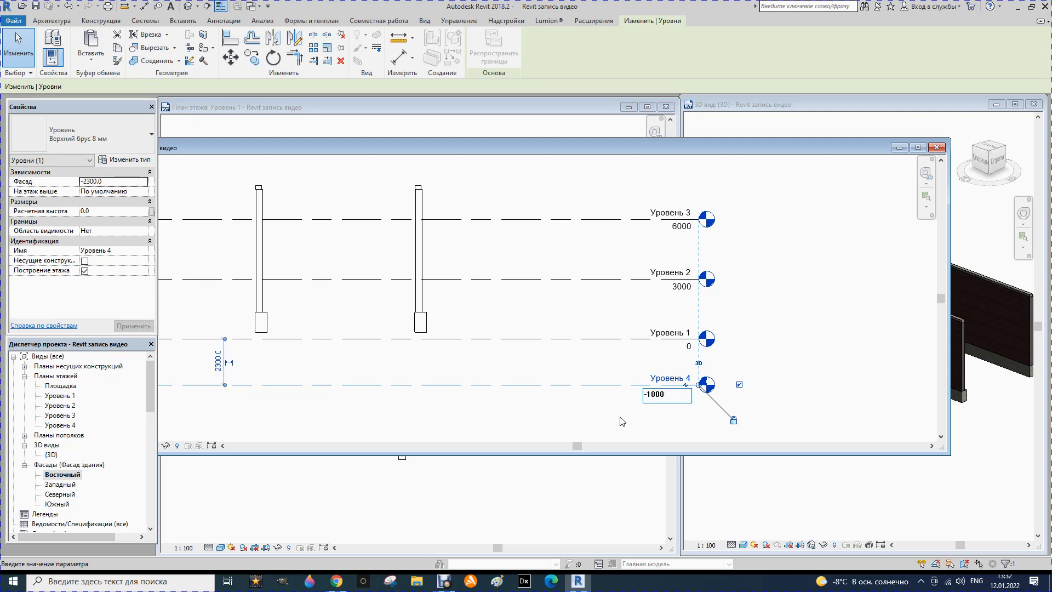
key("Return")
Rename the lowest level as "УЗ" and close the eastern elevation view.
left_click(667, 350)
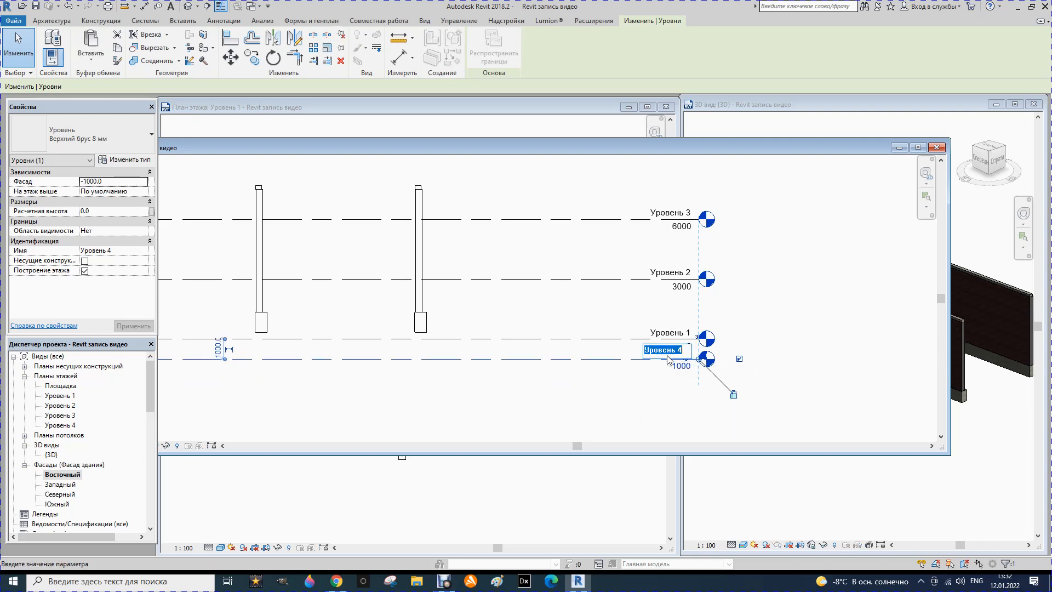
type("E")
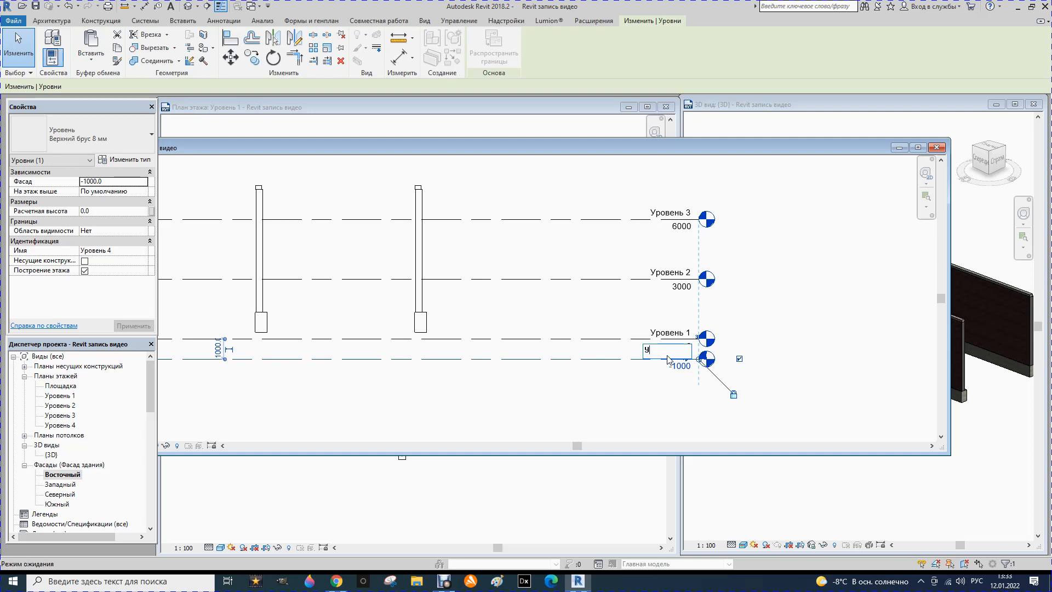
left_click(630, 415)
left_click(549, 291)
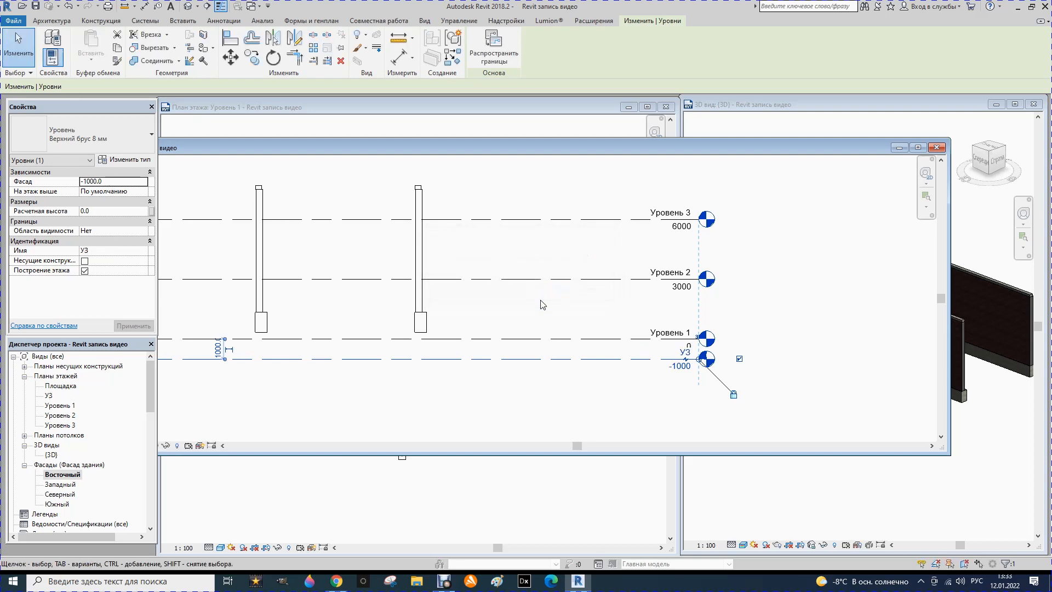
left_click(931, 150)
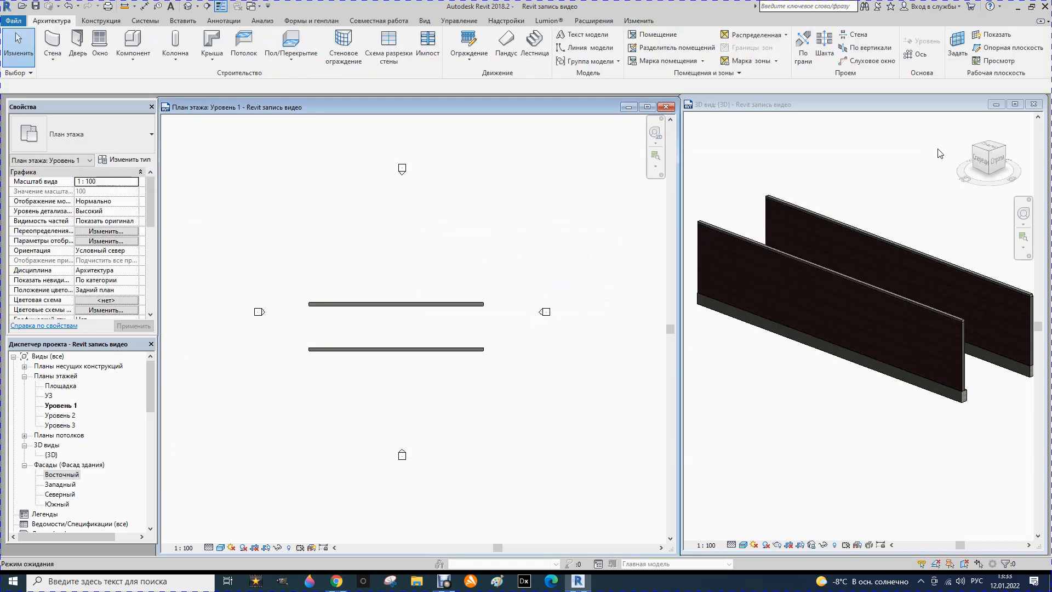
Set the lower plan wall's base constraint to "УЗ" and its top constraint to "До уровня: Уровень 3".
left_click(453, 355)
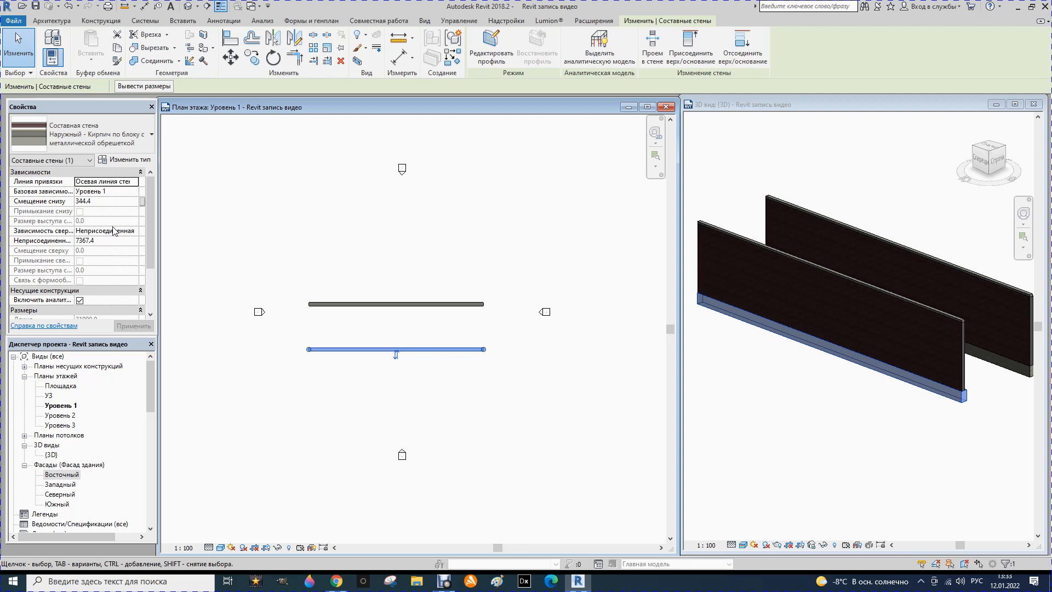
left_click(118, 192)
left_click(135, 191)
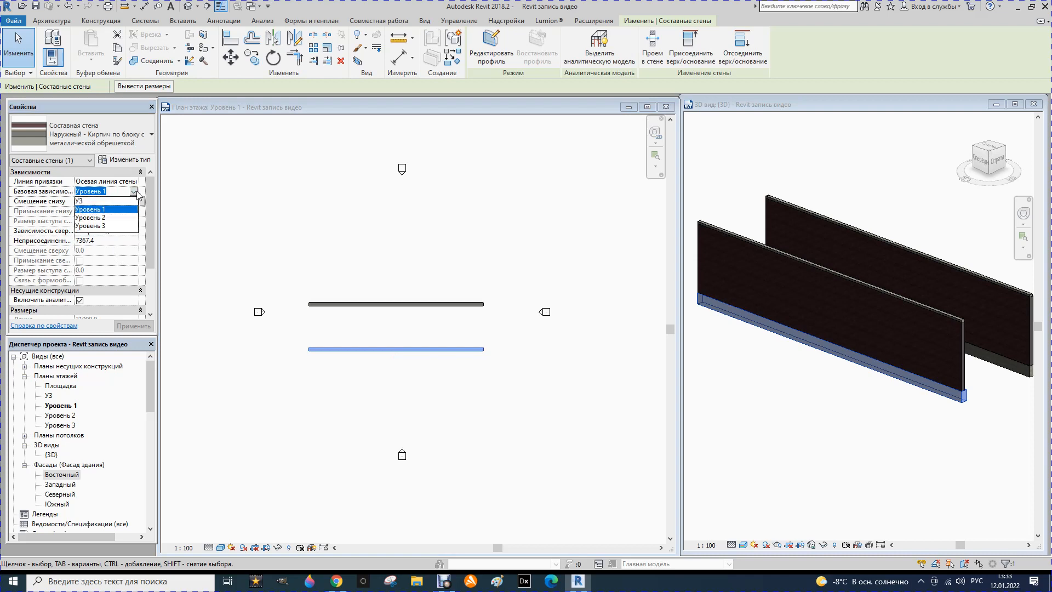
left_click(81, 201)
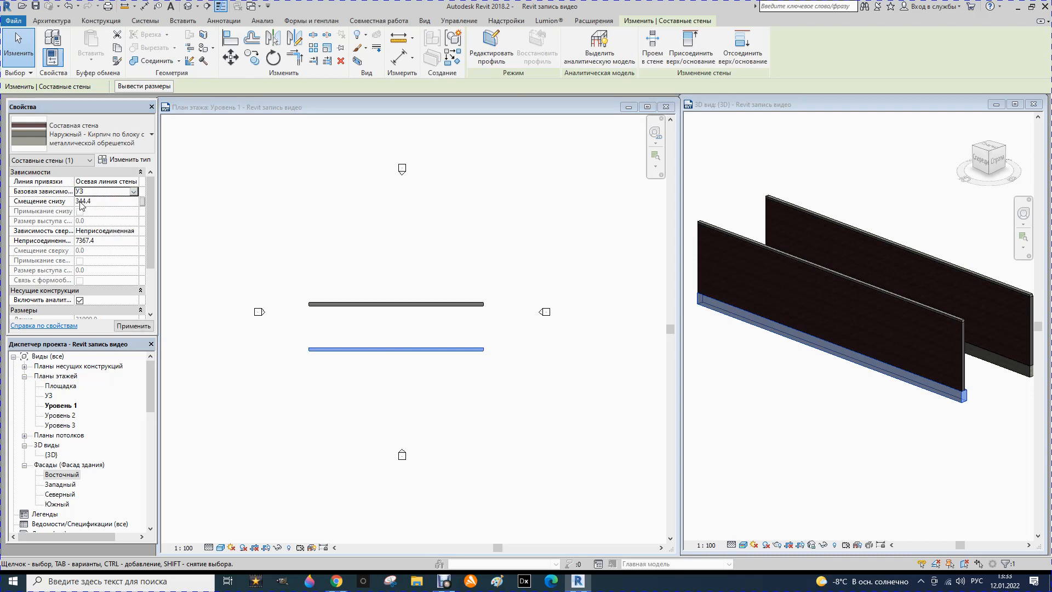
left_click(134, 234)
left_click(133, 230)
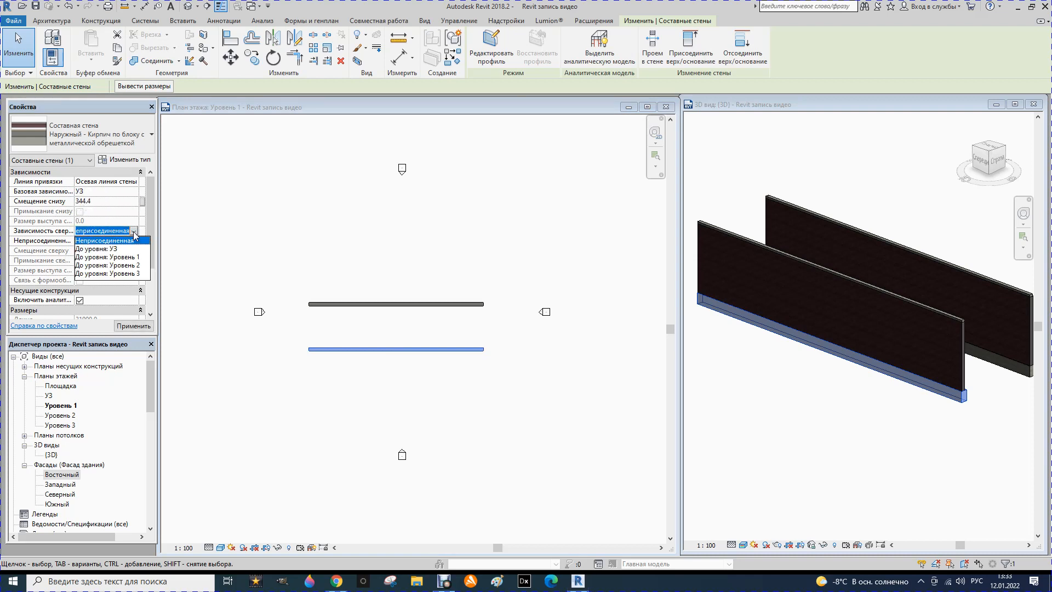
left_click(107, 274)
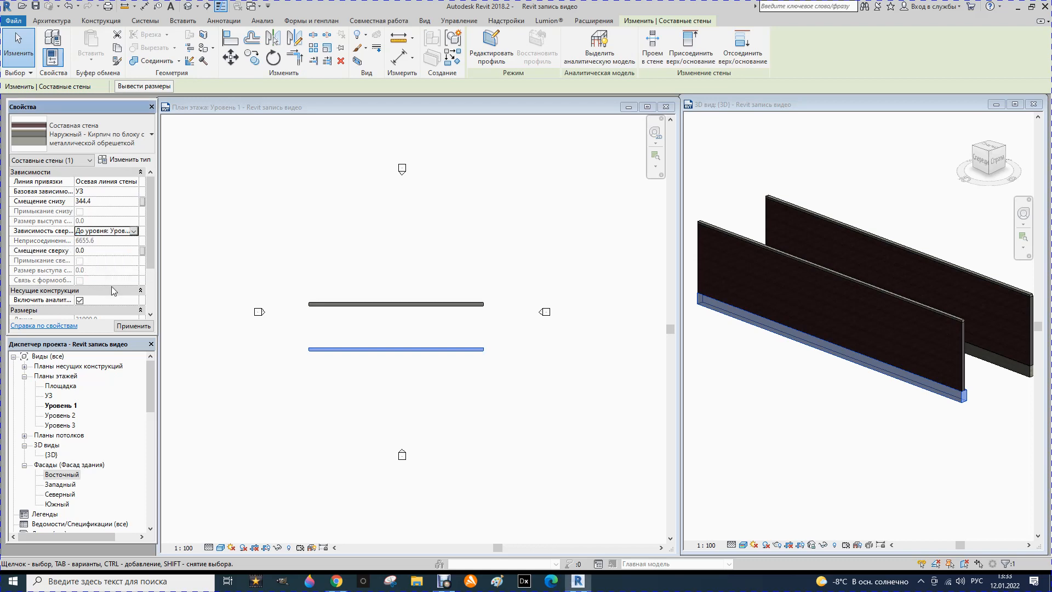
Apply the wall's level constraints and select it in the eastern elevation to check its ends against the levels.
left_click(134, 328)
left_click(271, 358)
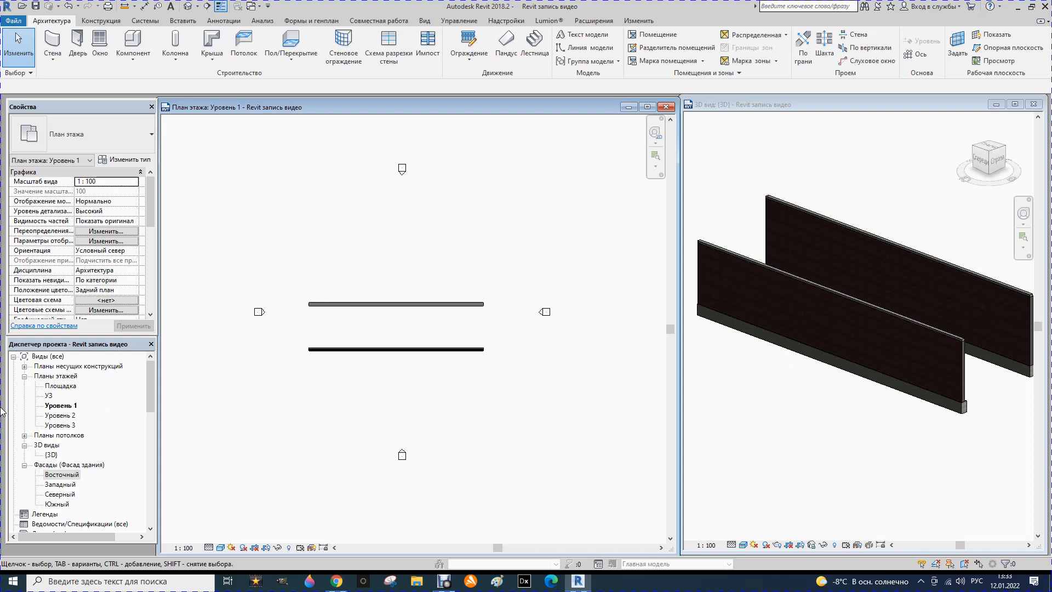
double_click(53, 476)
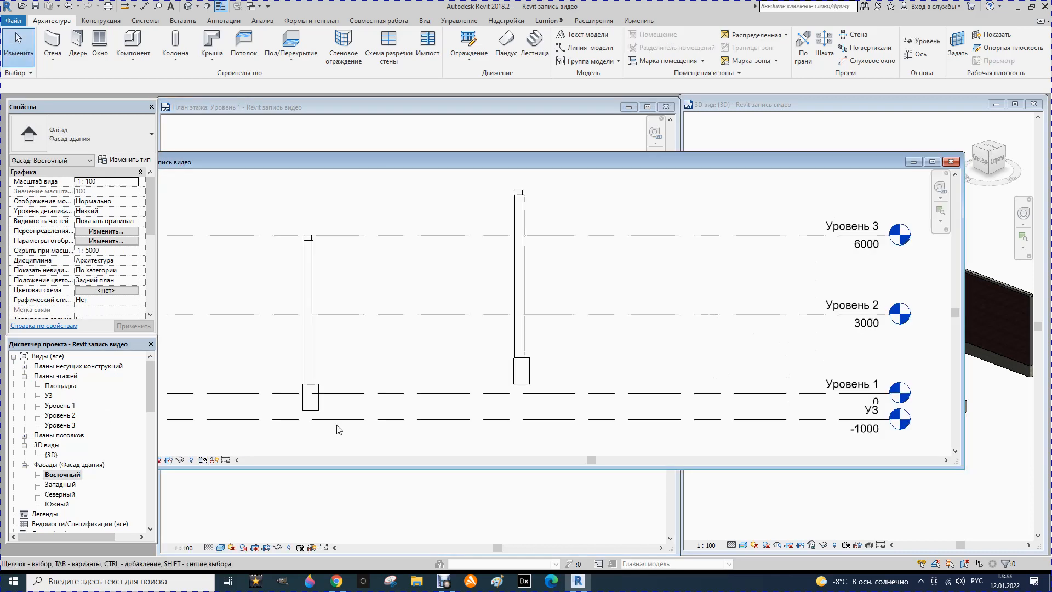
scroll(484, 365, "down", 1)
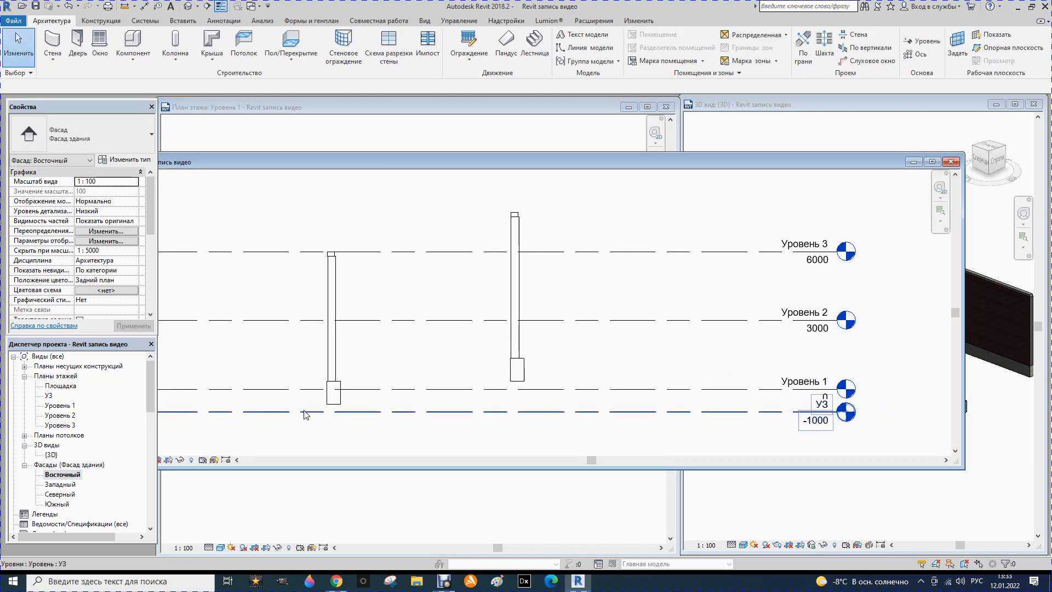
left_click(332, 396)
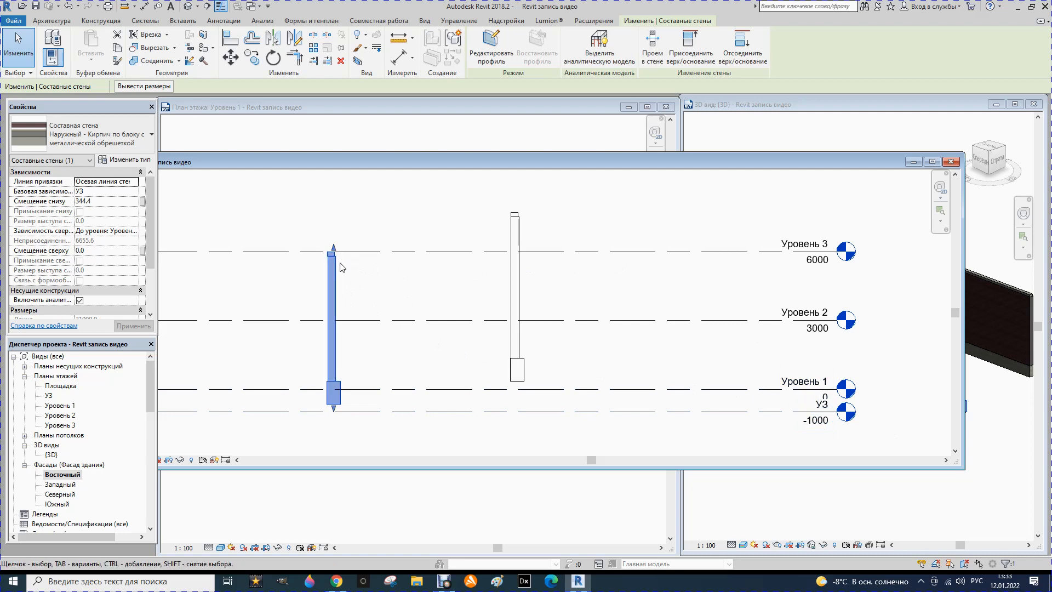
scroll(345, 272, "down", 1)
scroll(332, 381, "up", 3)
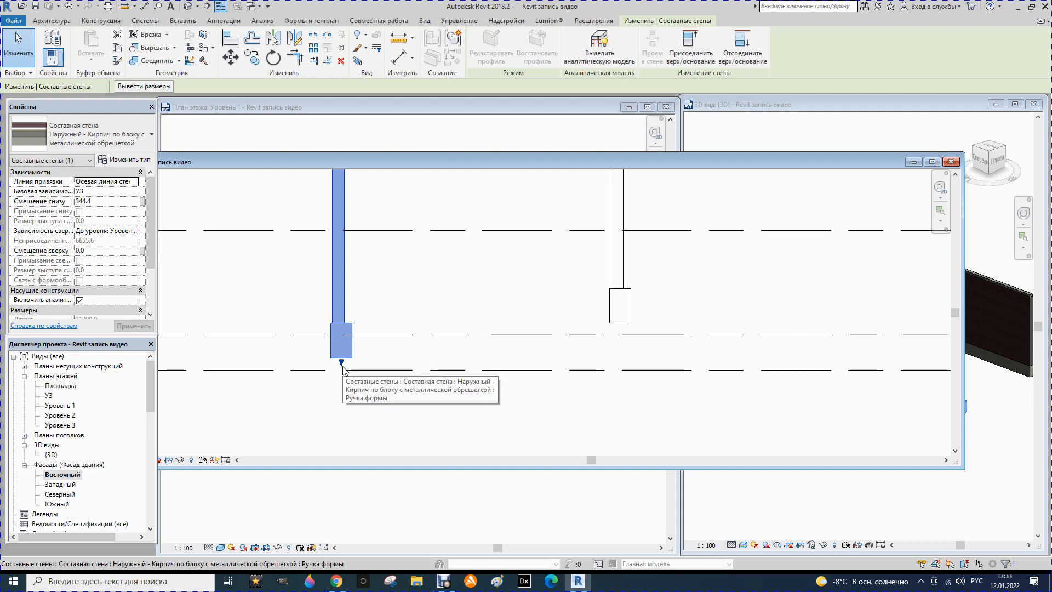
Shrink and move the eastern elevation window clear of the plan walls, and review the component heights in the selected stacked wall's structure.
left_click_drag(964, 247, 511, 307)
left_click_drag(317, 162, 831, 107)
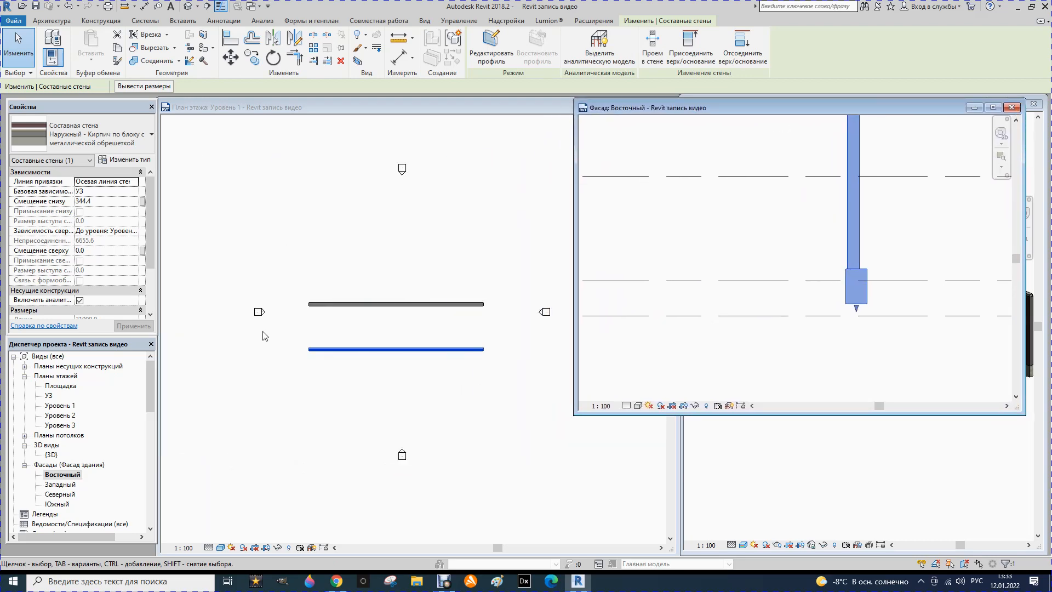
left_click(133, 160)
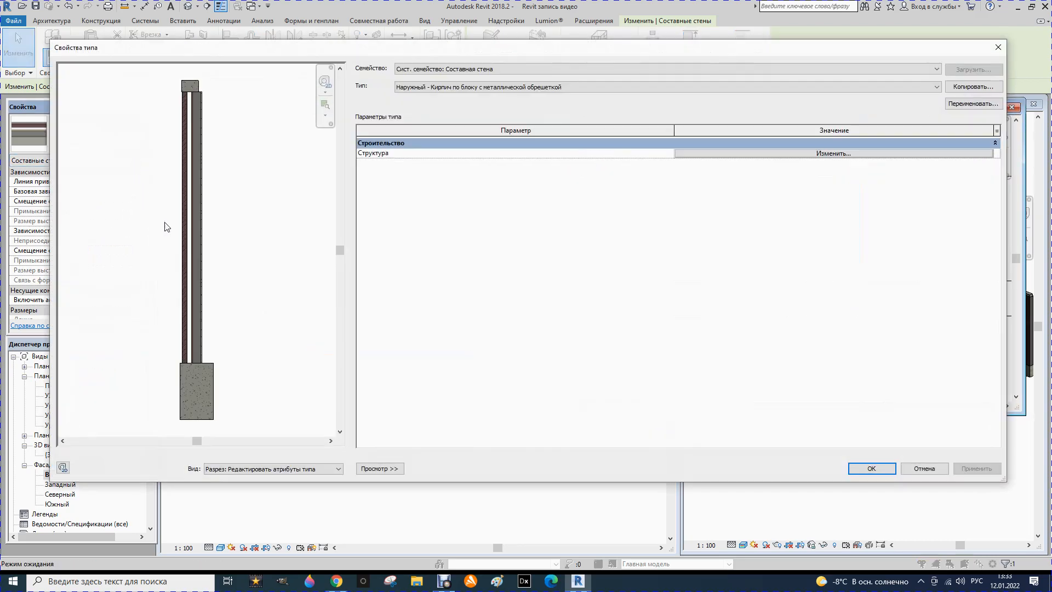
left_click(835, 155)
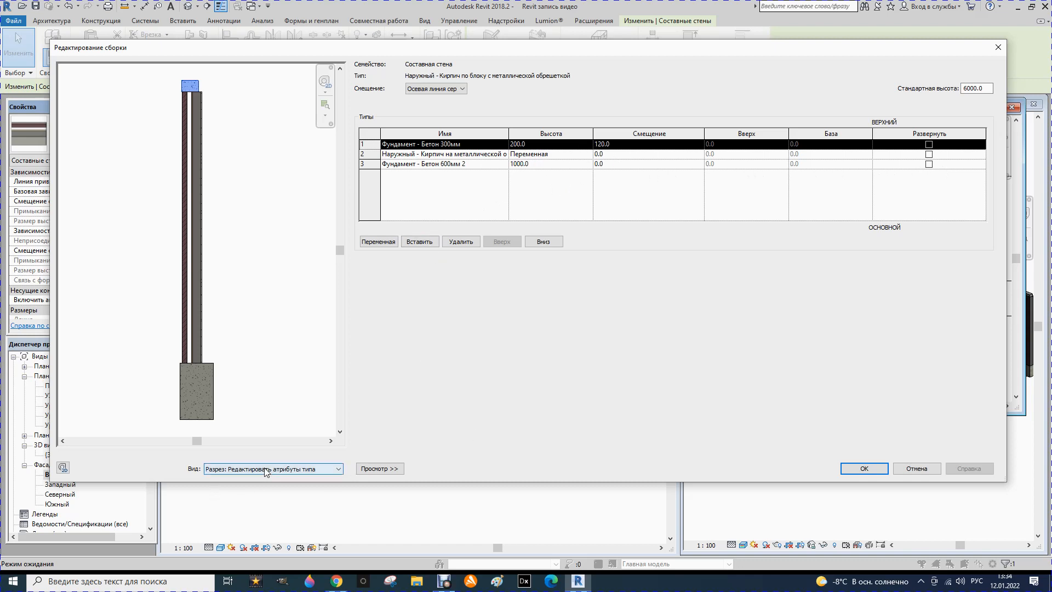
left_click(858, 468)
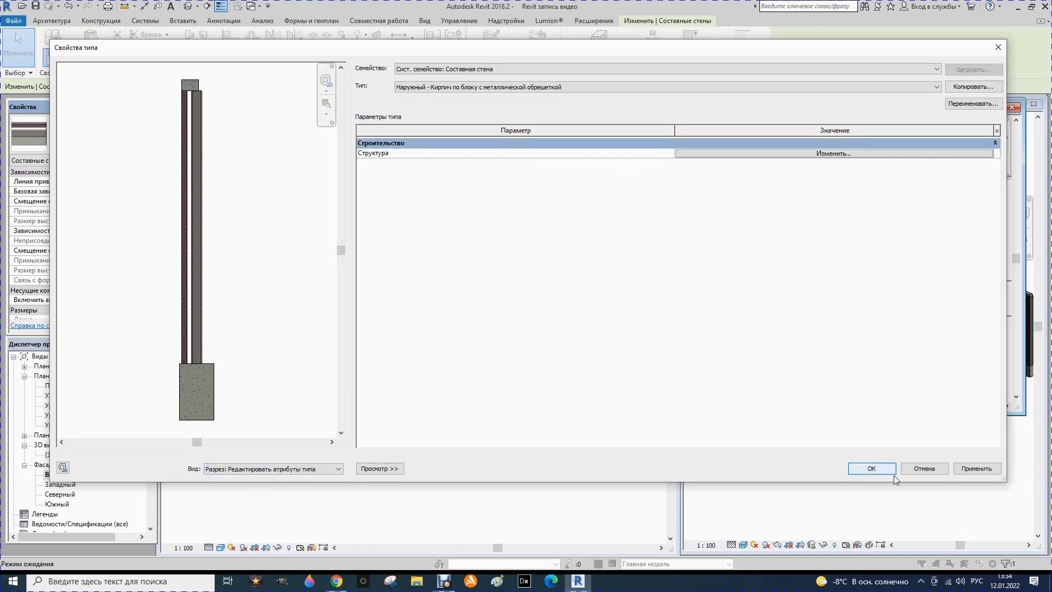
left_click(871, 468)
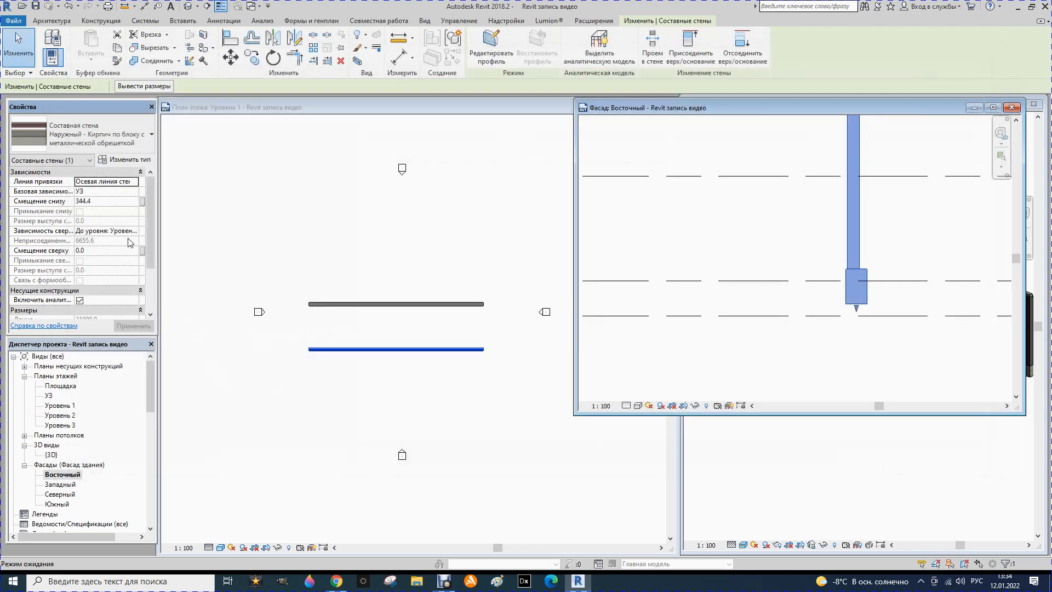
Set the selected stacked wall's base offset to 0.
left_click(109, 201)
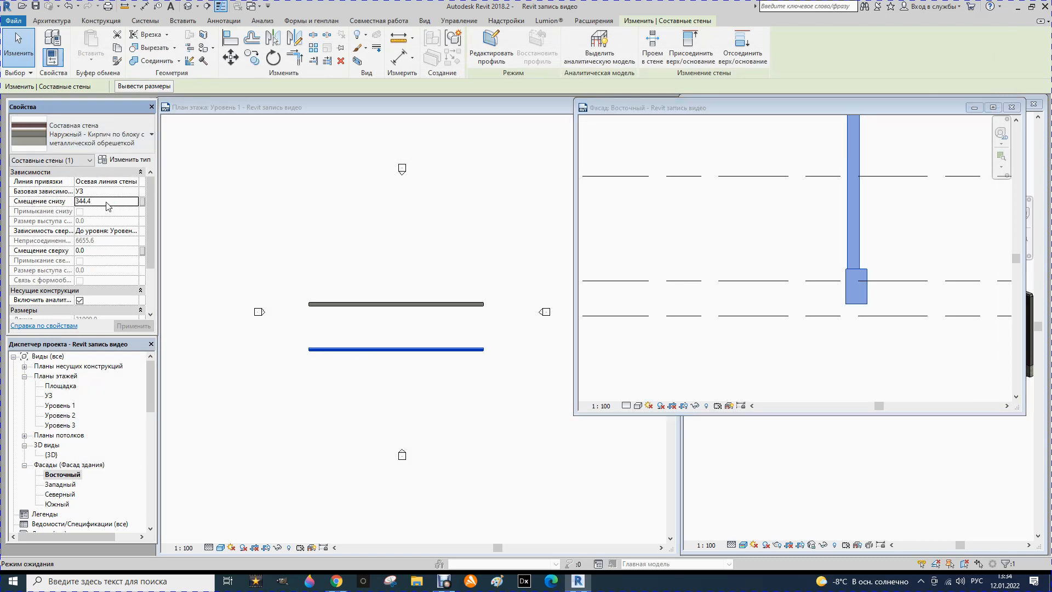
type("0")
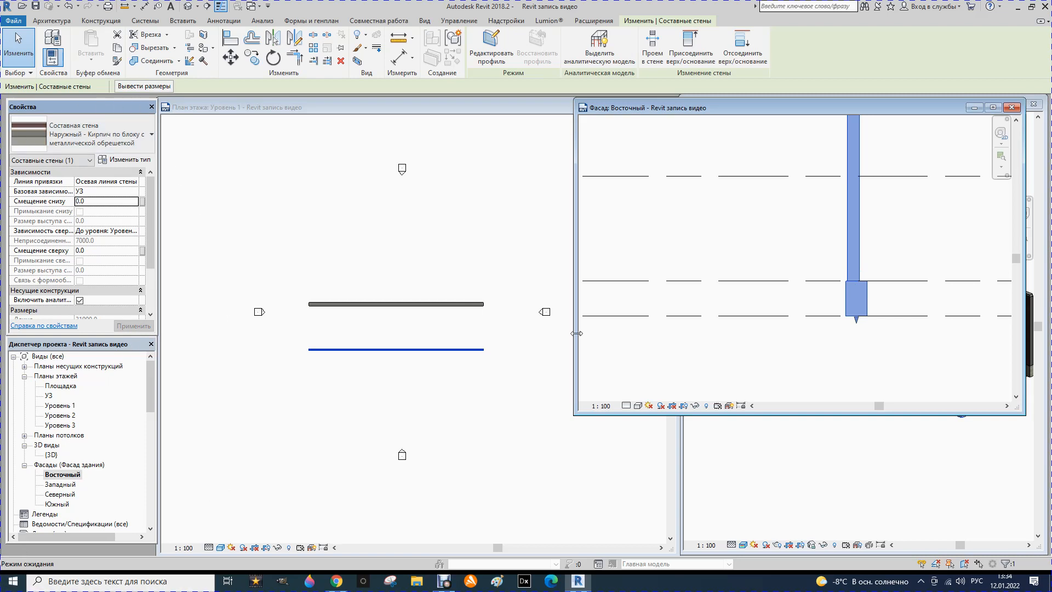
Arrange the eastern elevation window over the floor plan beside the 3D view, showing both walls with all the levels.
left_click_drag(742, 107, 404, 126)
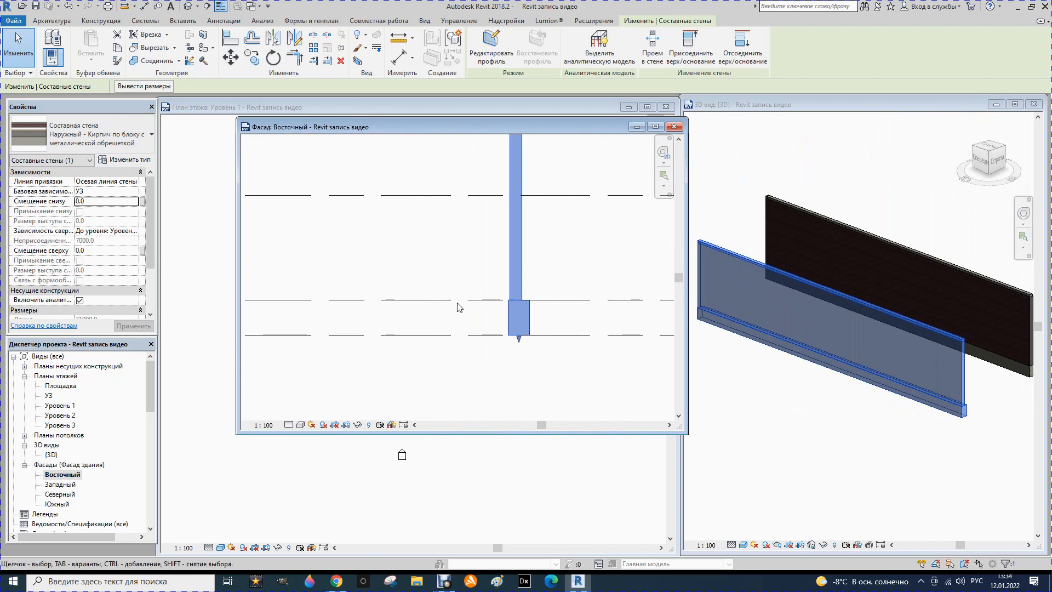
left_click_drag(558, 128, 499, 111)
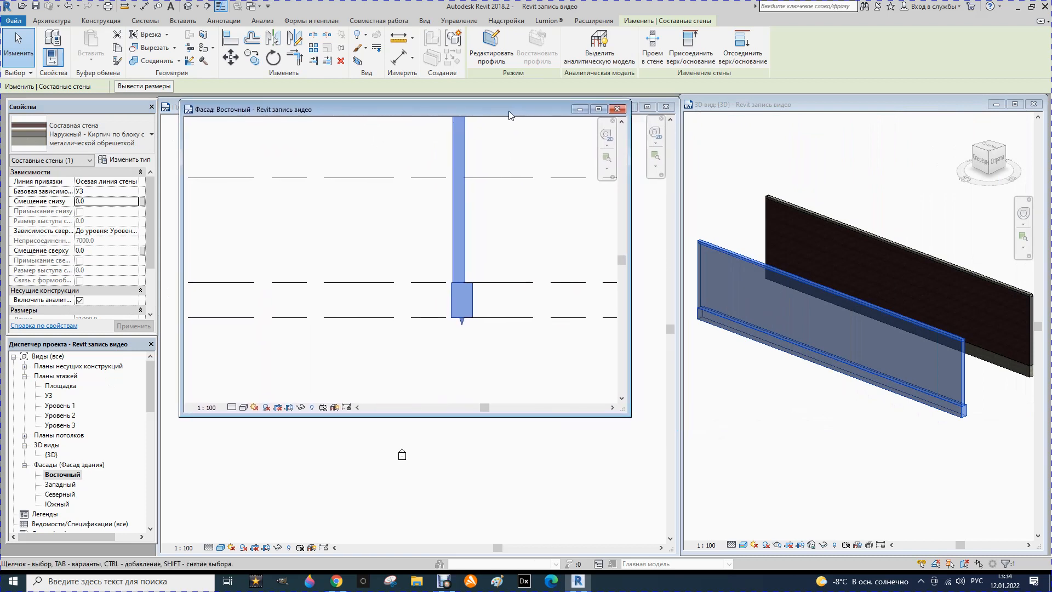
left_click_drag(629, 417, 672, 554)
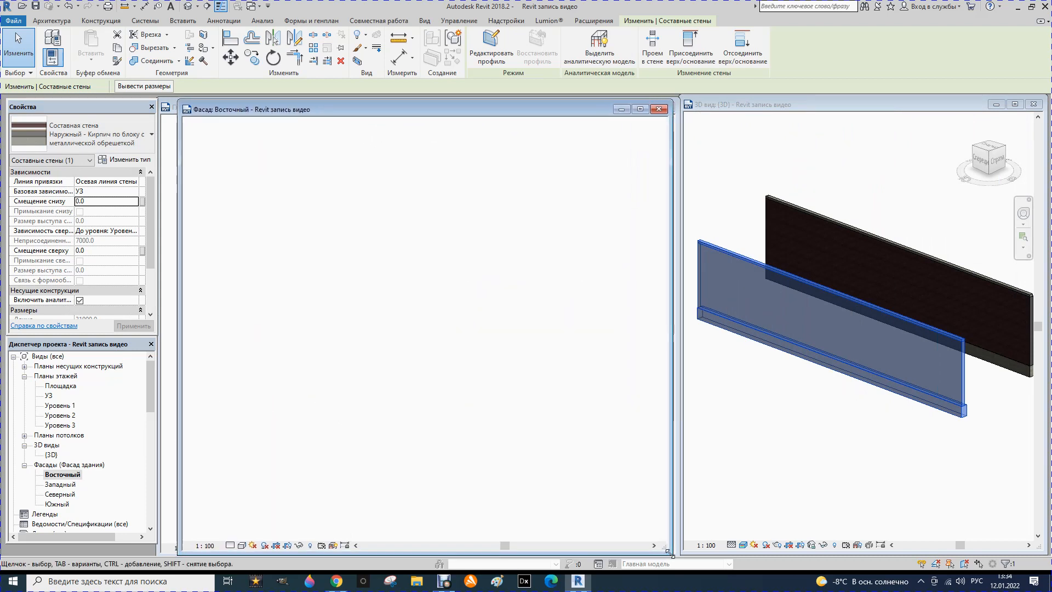
scroll(353, 353, "down", 4)
scroll(426, 290, "up", 2)
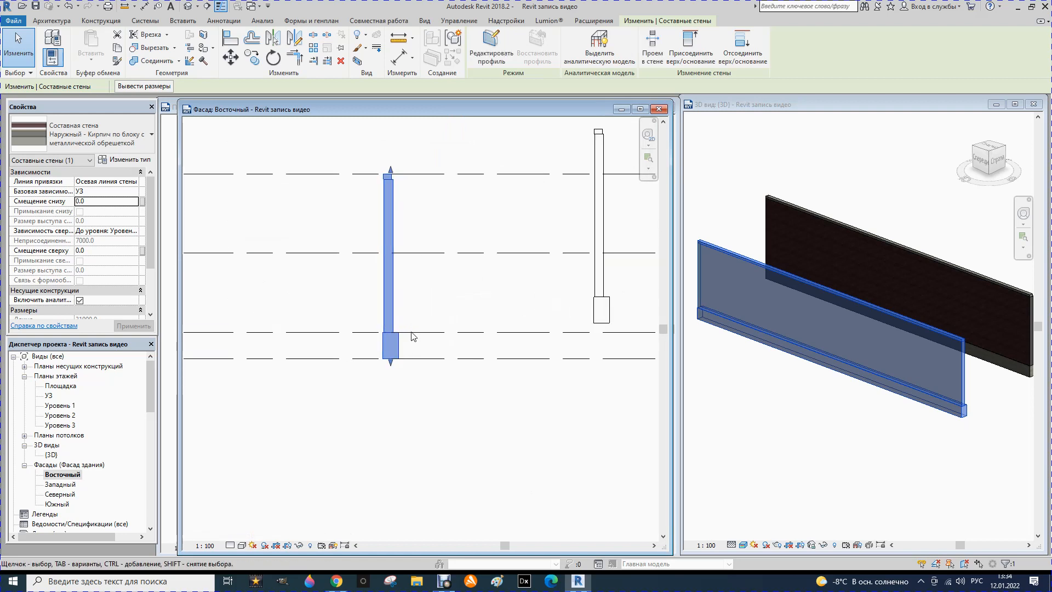
scroll(353, 377, "down", 3)
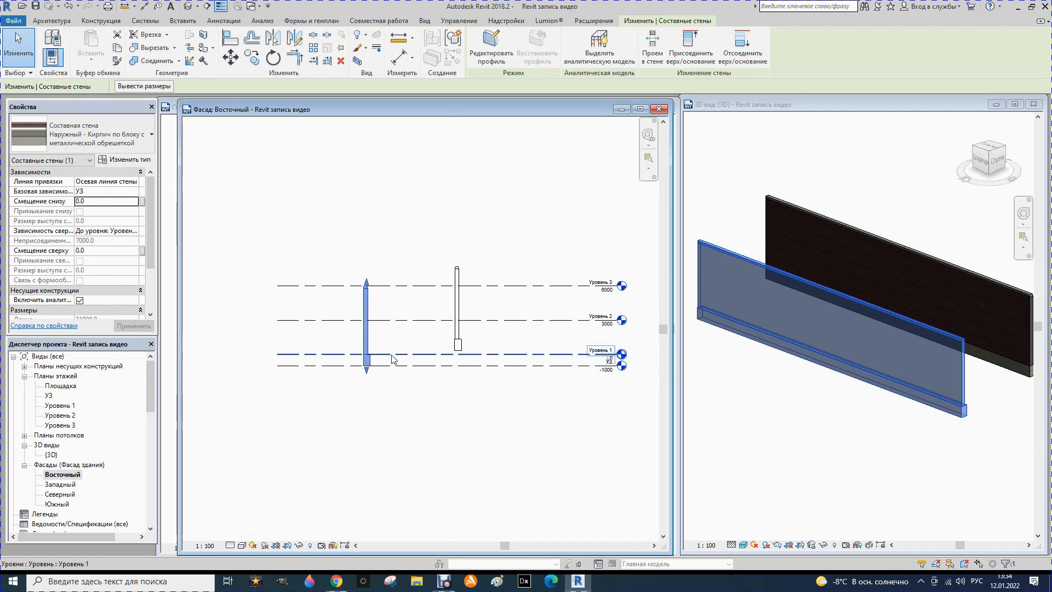
scroll(392, 357, "up", 1)
scroll(391, 357, "down", 1)
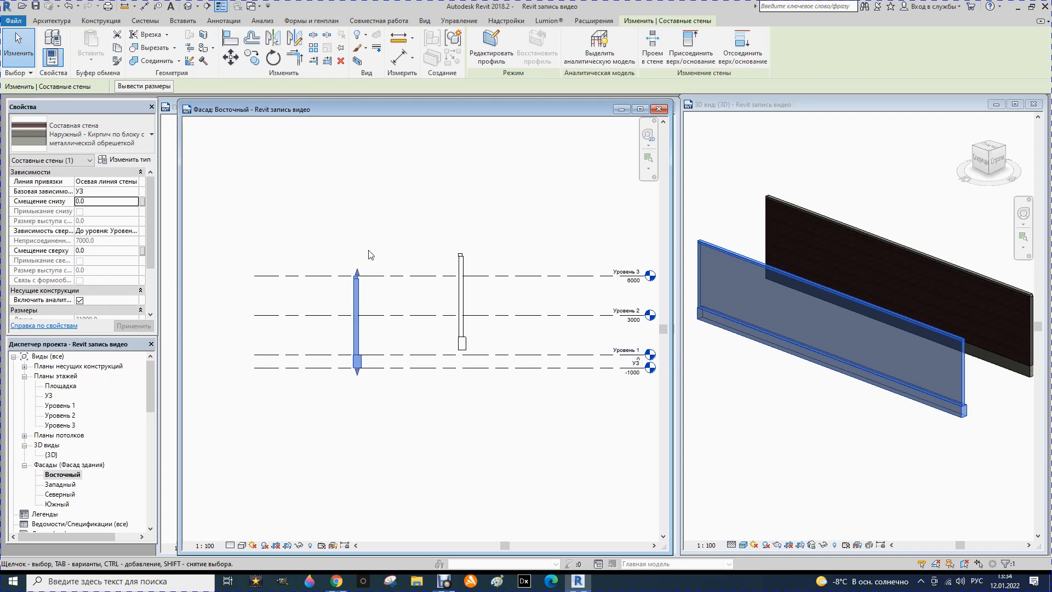
Set the selected wall's top offset to 200 and deselect the wall.
scroll(355, 288, "up", 5)
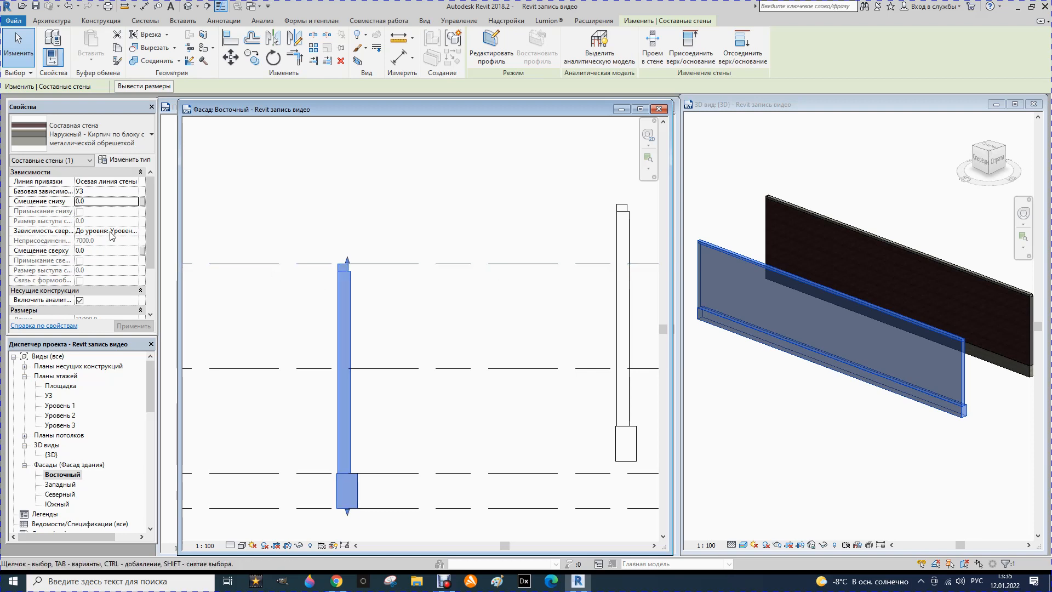
left_click(107, 252)
left_click(108, 252)
type("200")
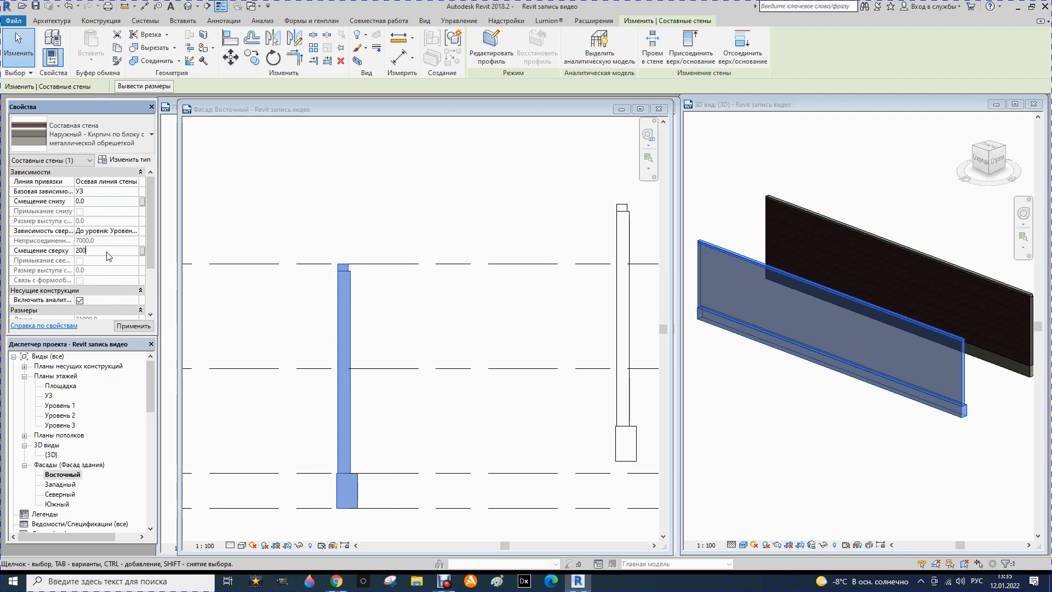
left_click(133, 327)
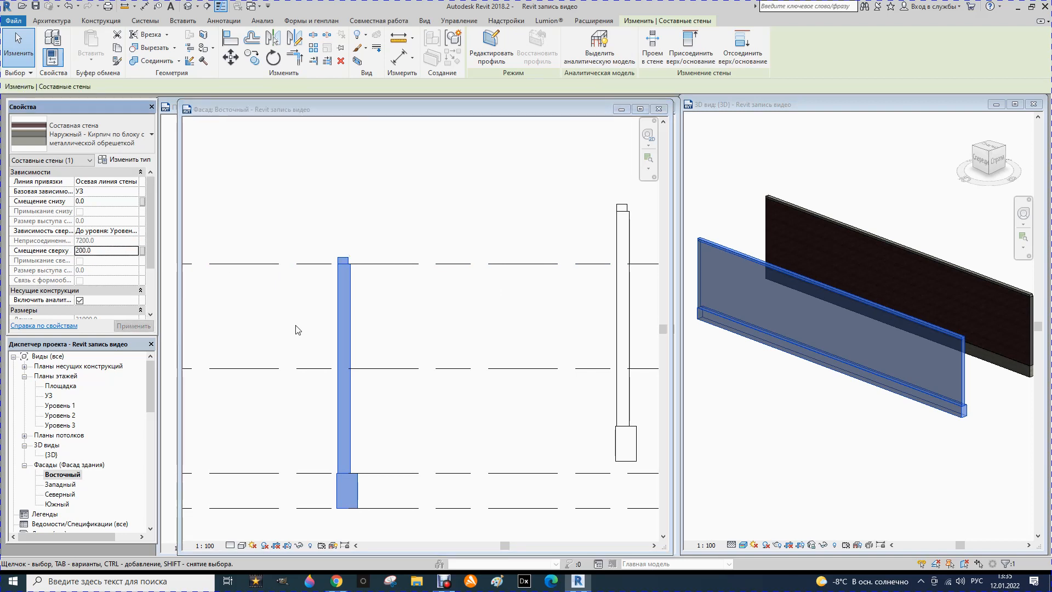
left_click(442, 330)
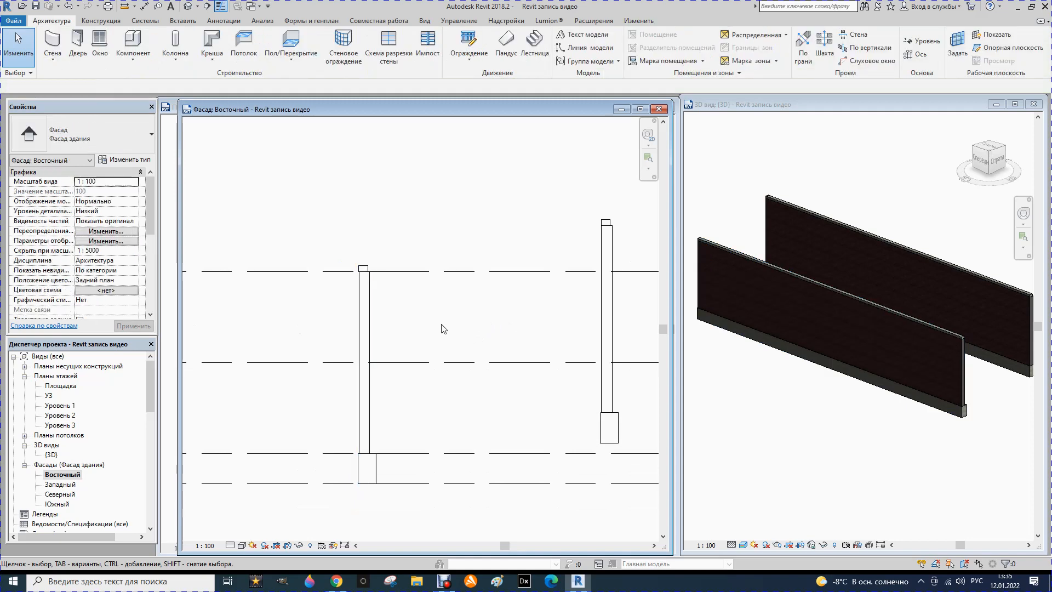
Select the stacked wall standing on level УЗ in the eastern elevation.
scroll(430, 324, "down", 2)
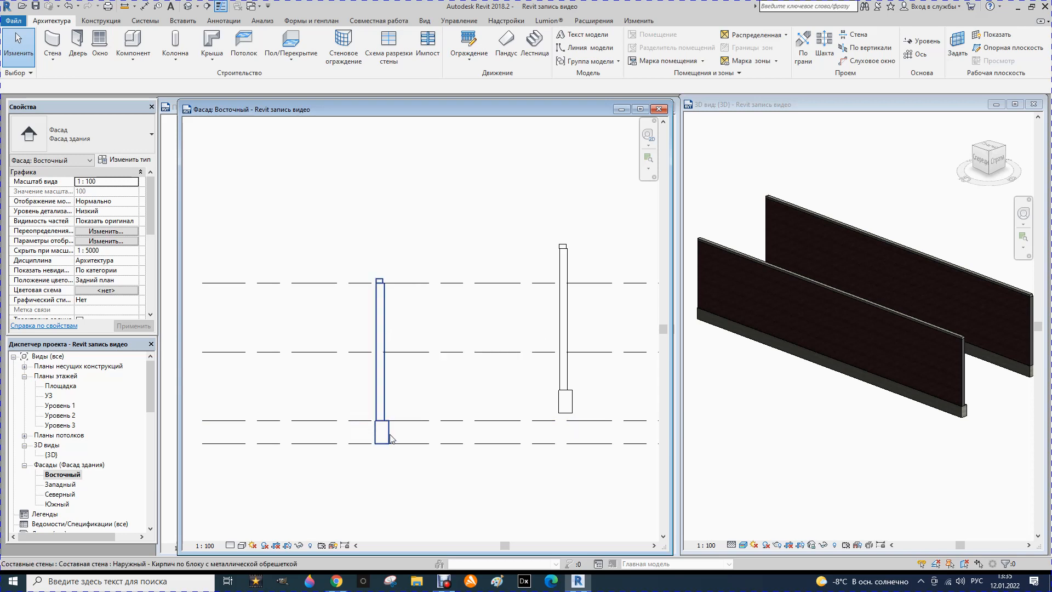
scroll(390, 437, "up", 2)
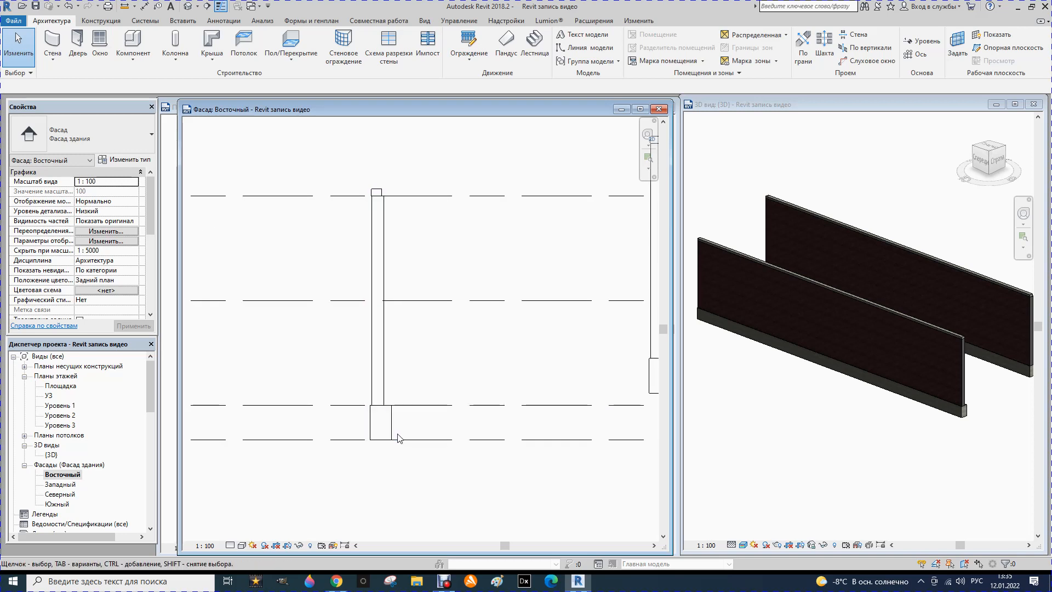
left_click(388, 430)
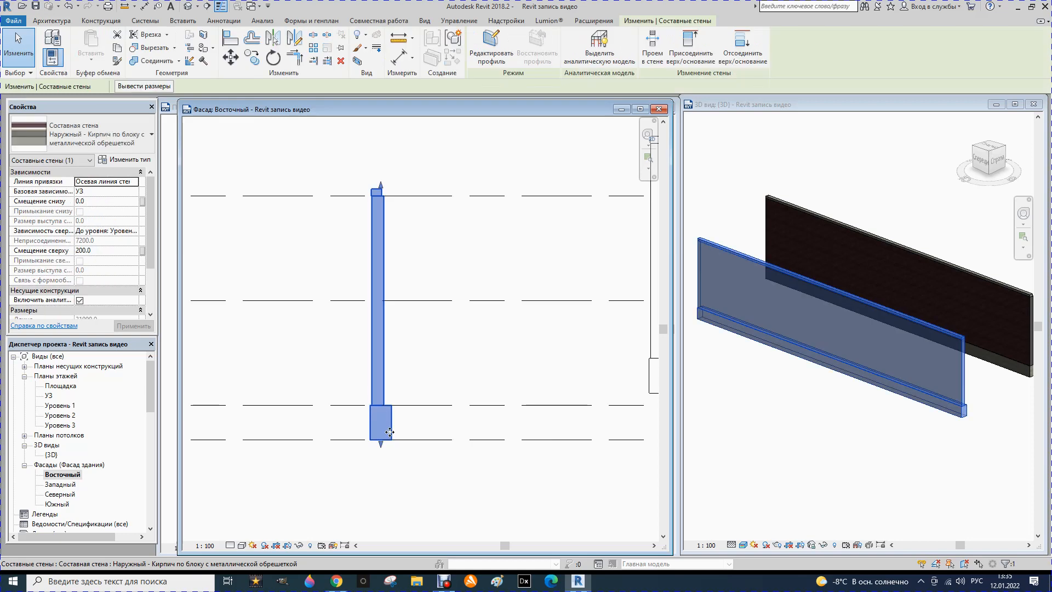